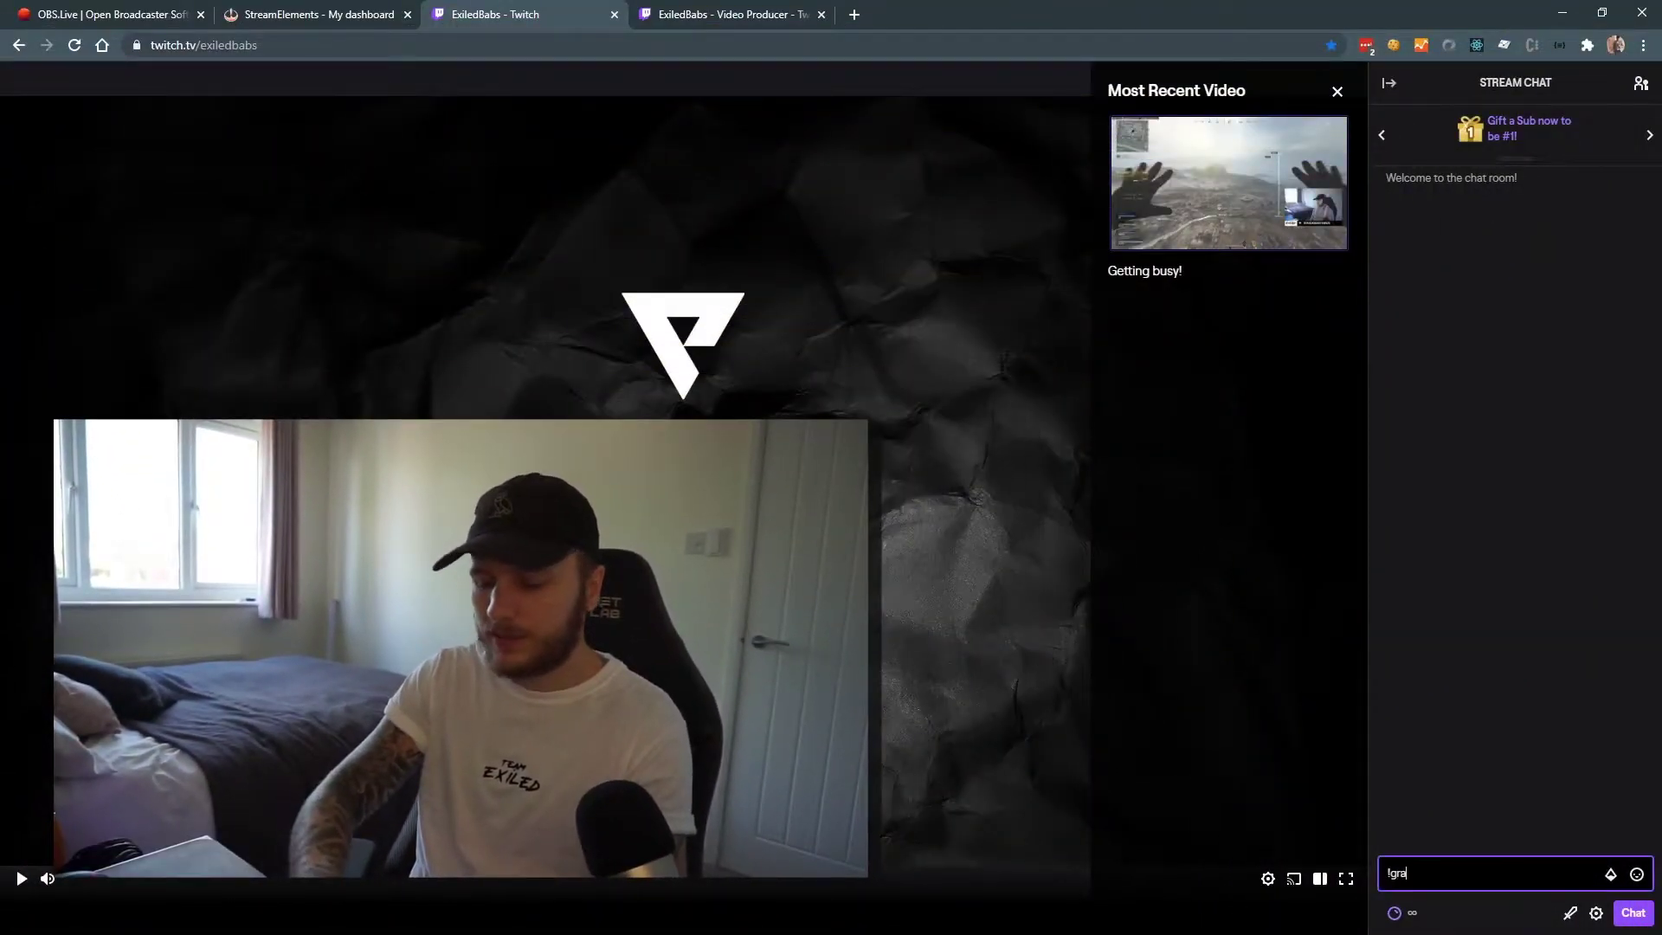
- Send !grau in Twitch chat and highlight the StreamElements bot's name in its reply
type("u")
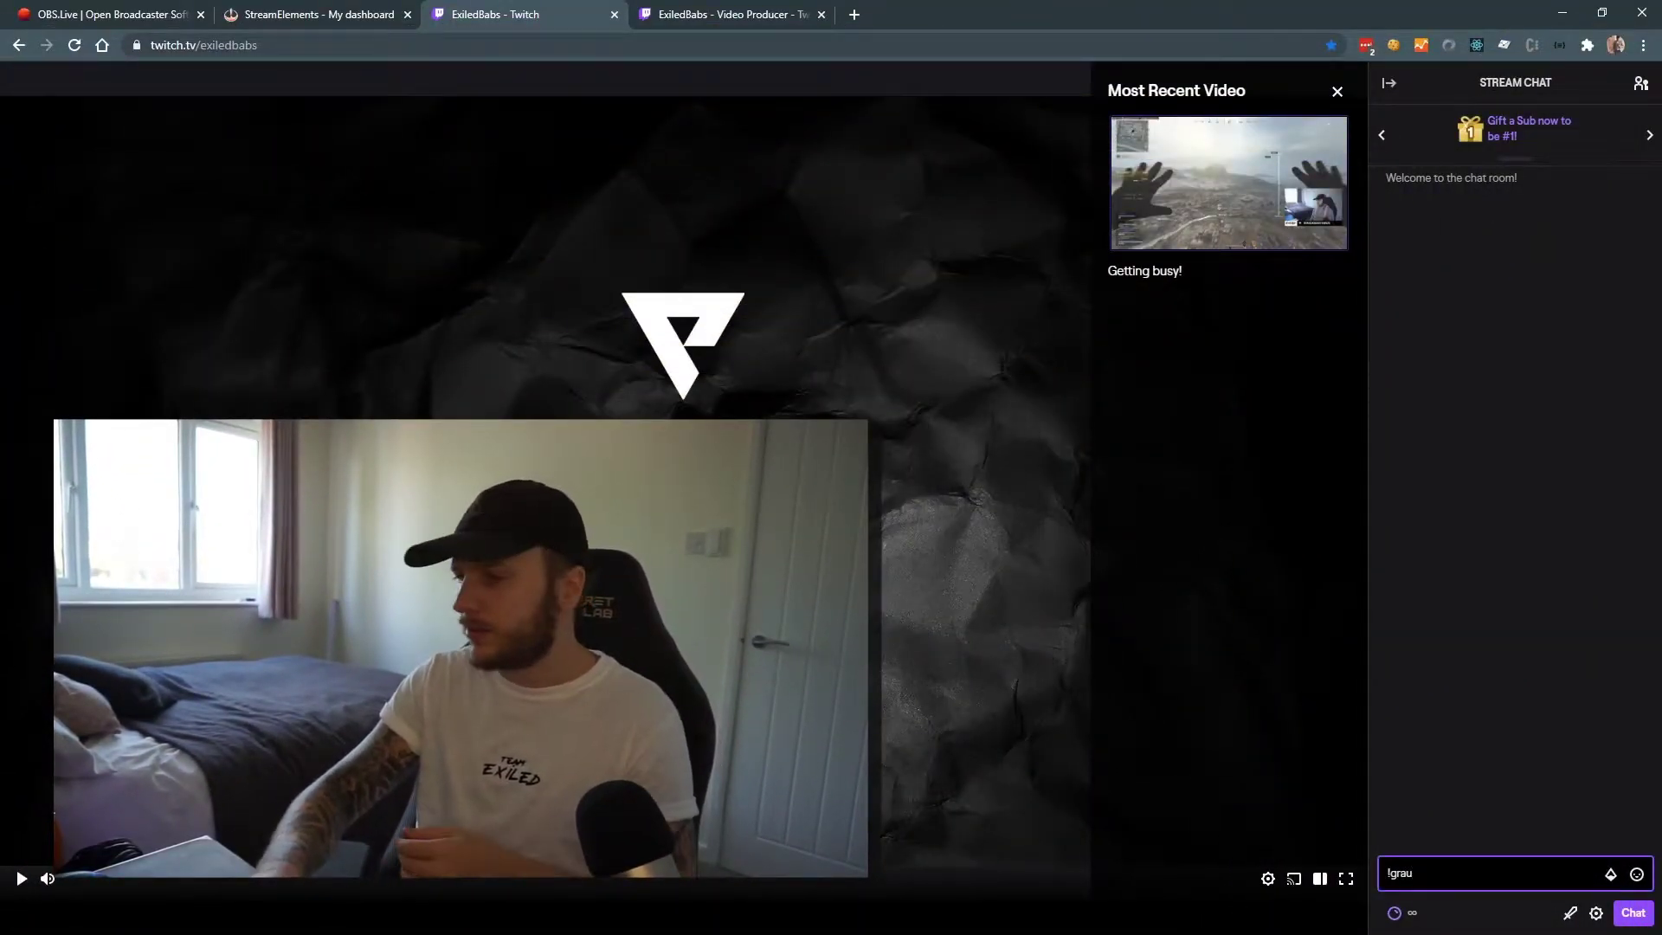
key("Return")
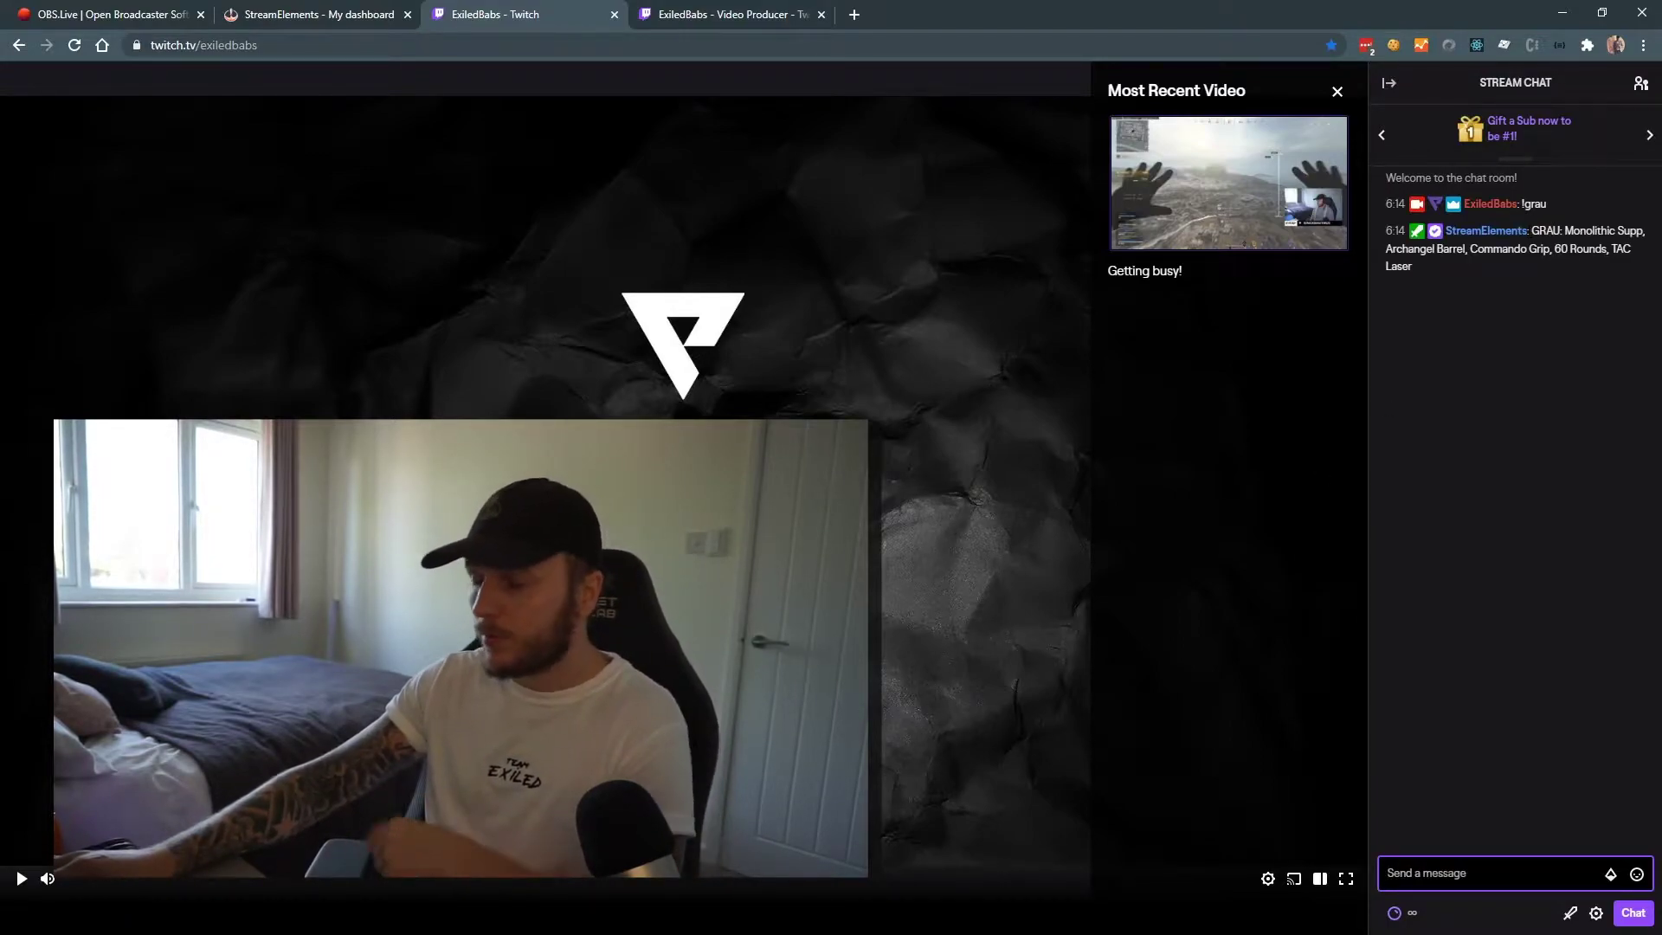
left_click_drag(1529, 231, 1447, 234)
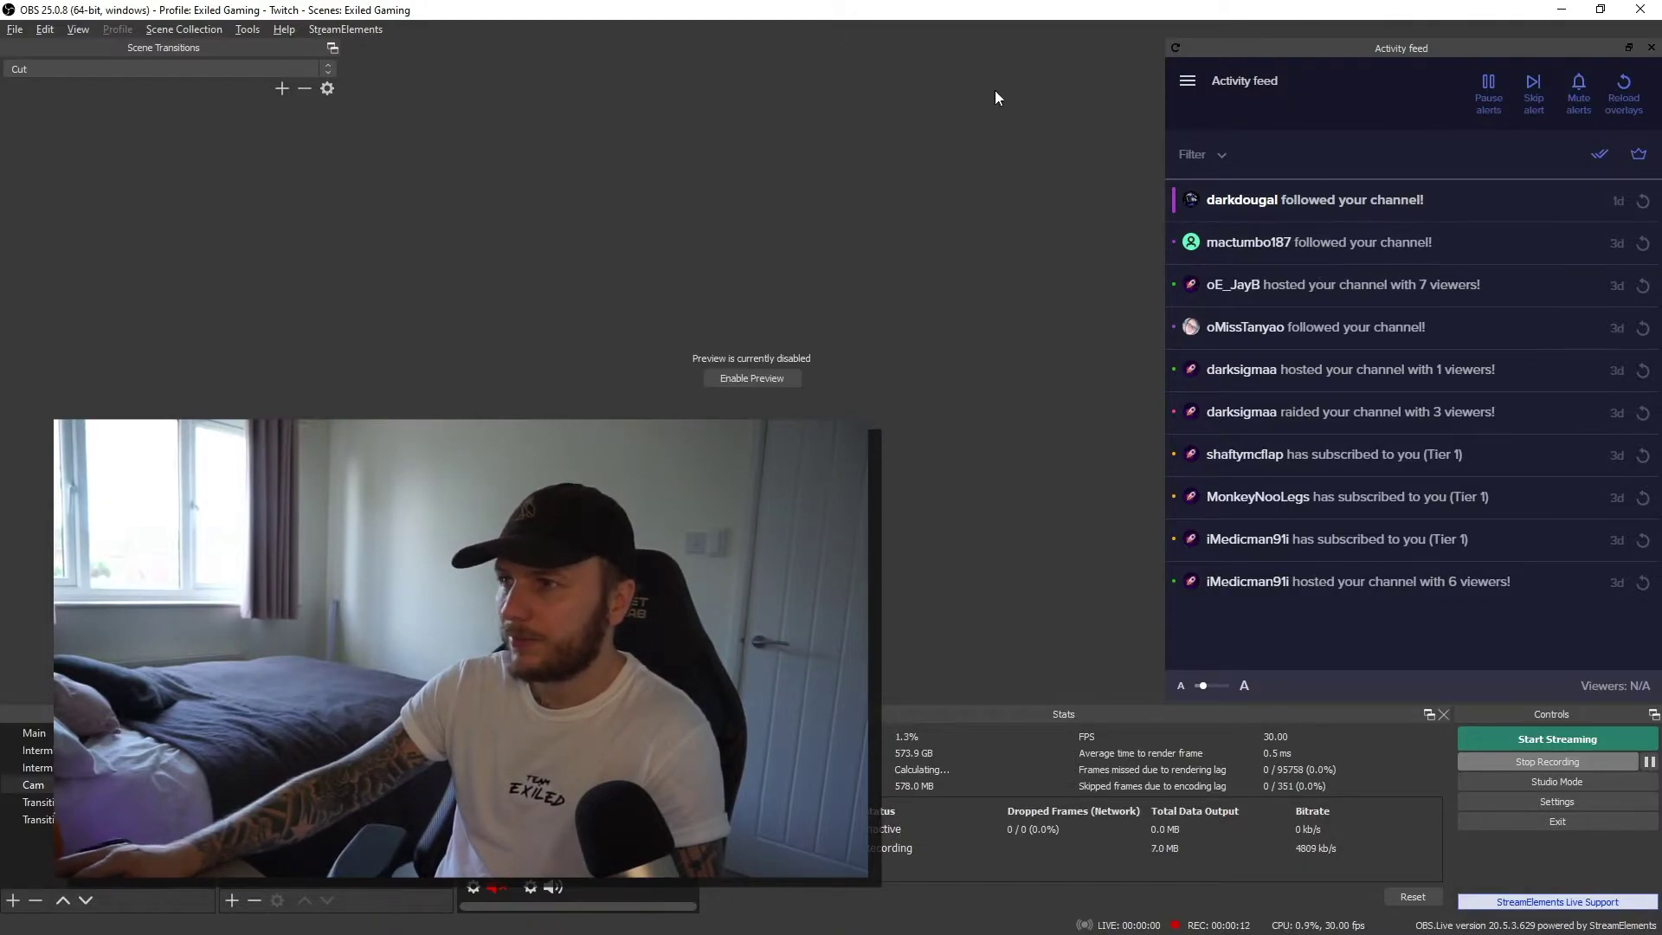
left_click(359, 31)
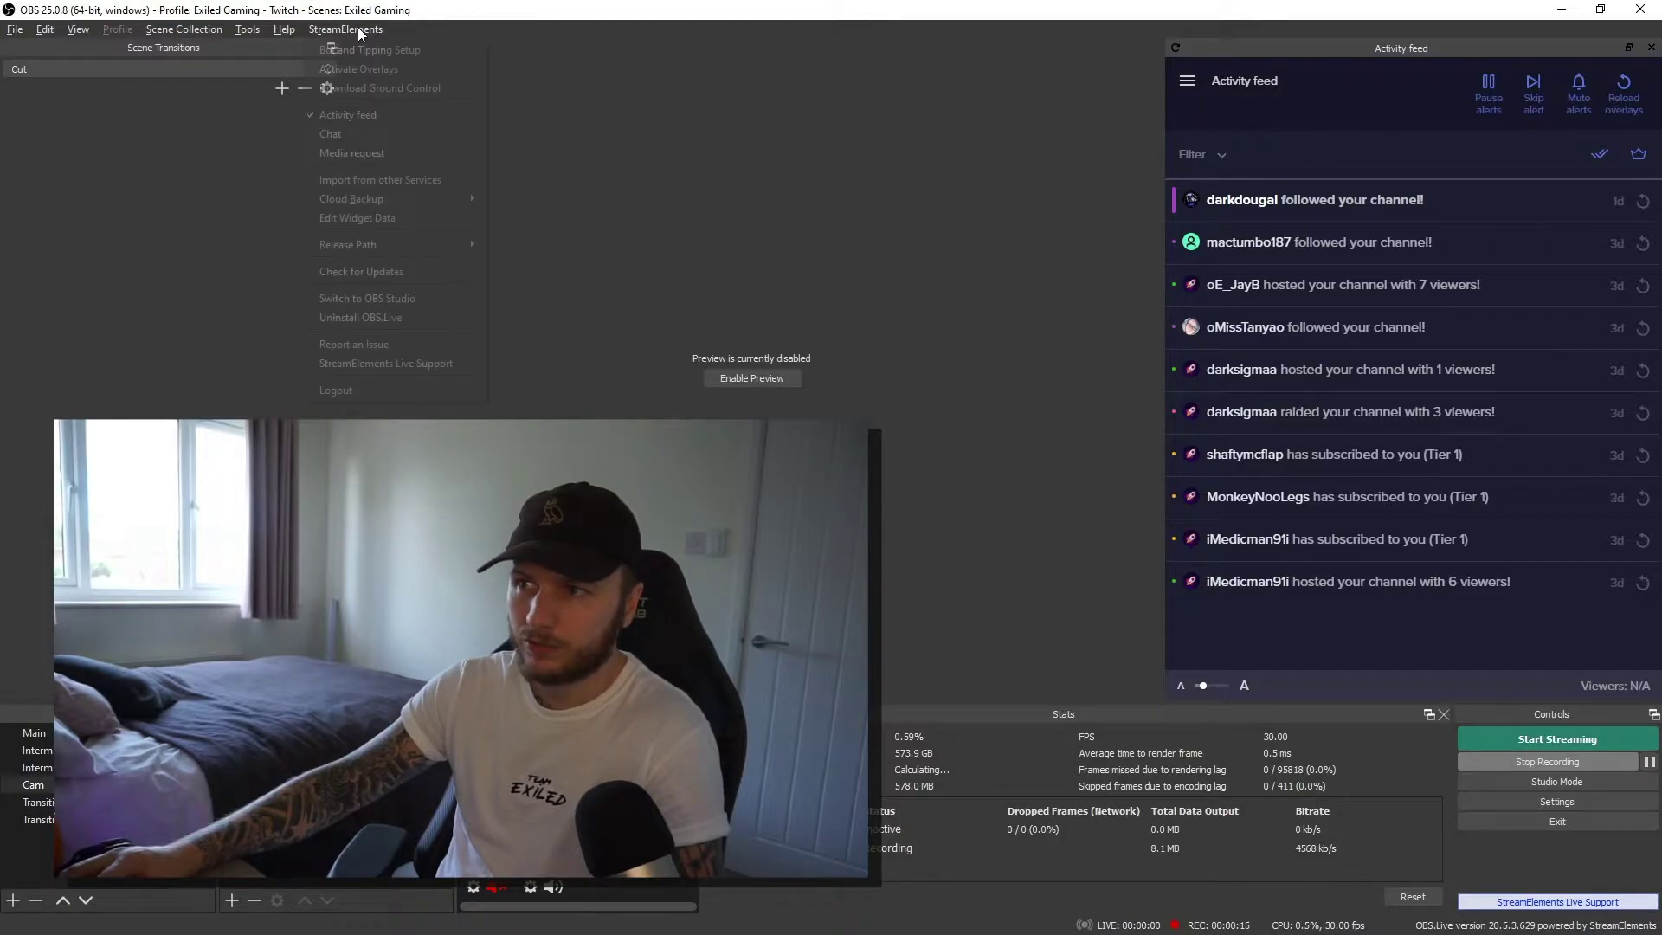
left_click(372, 112)
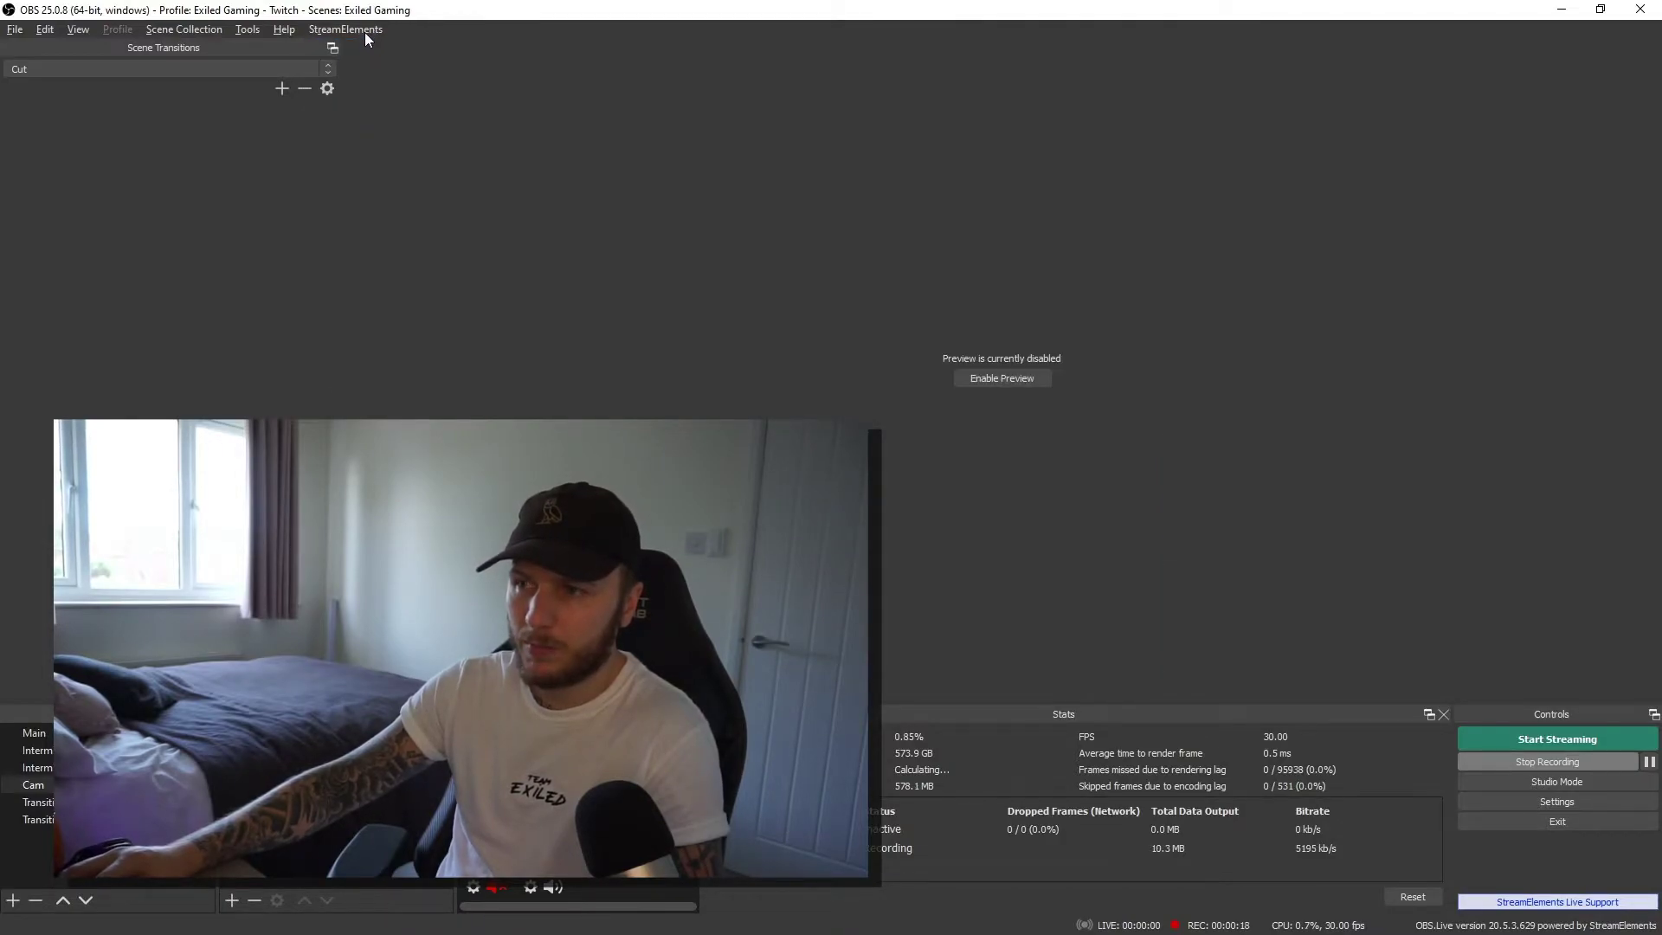
left_click(365, 31)
left_click(372, 114)
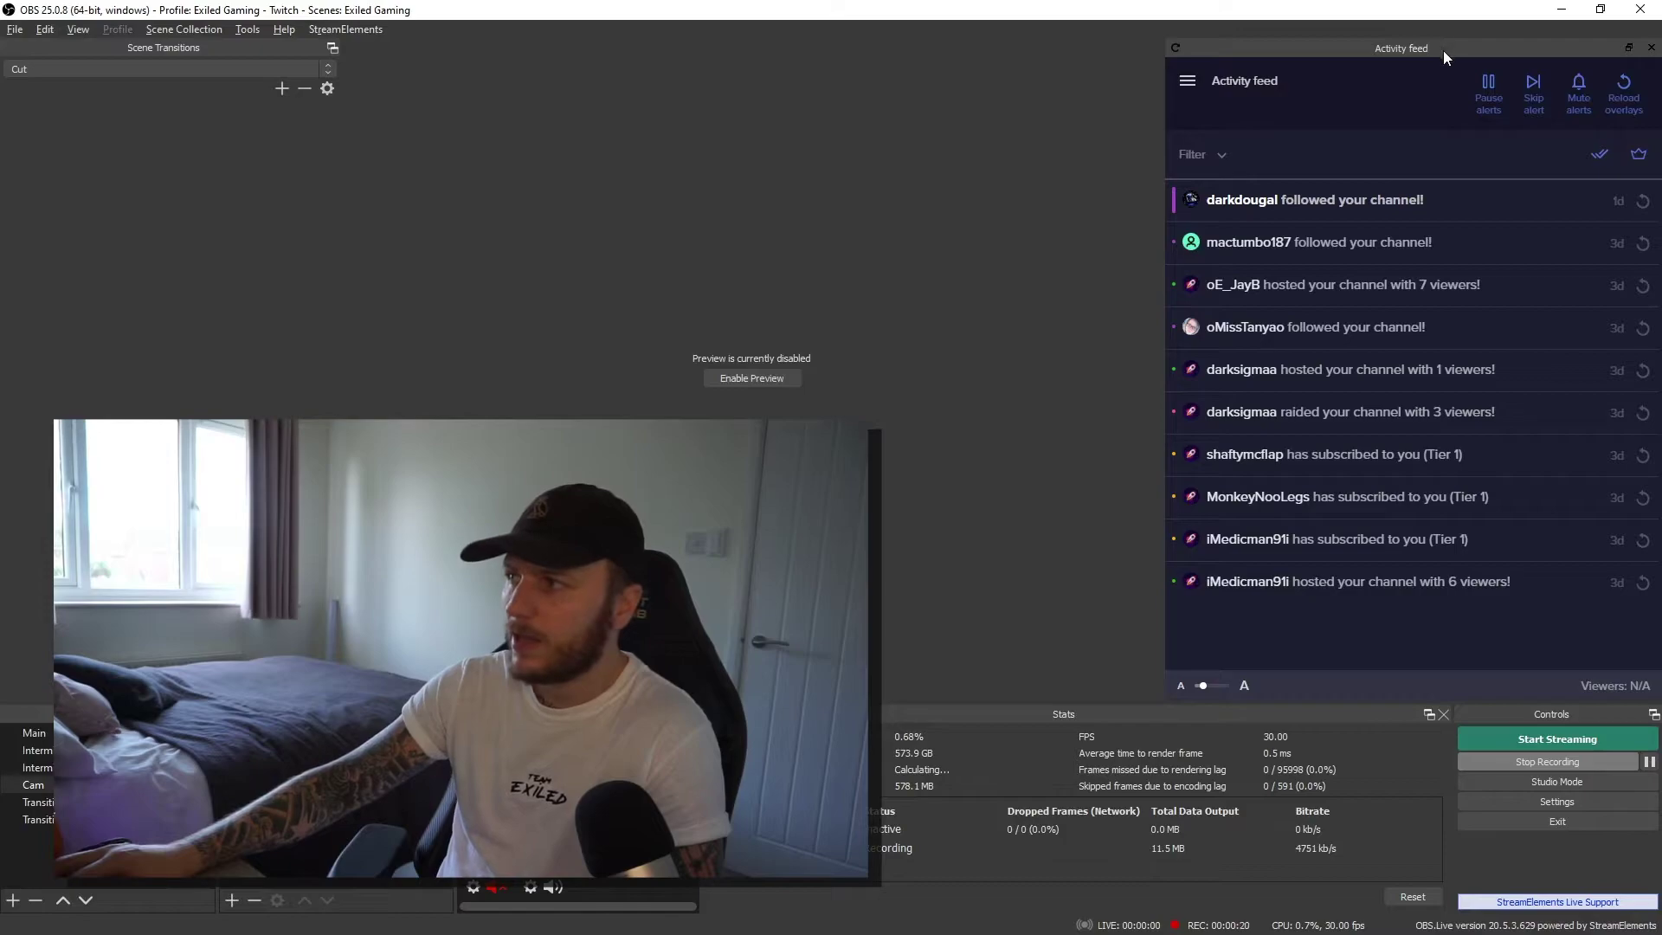
left_click_drag(1442, 50, 1506, 103)
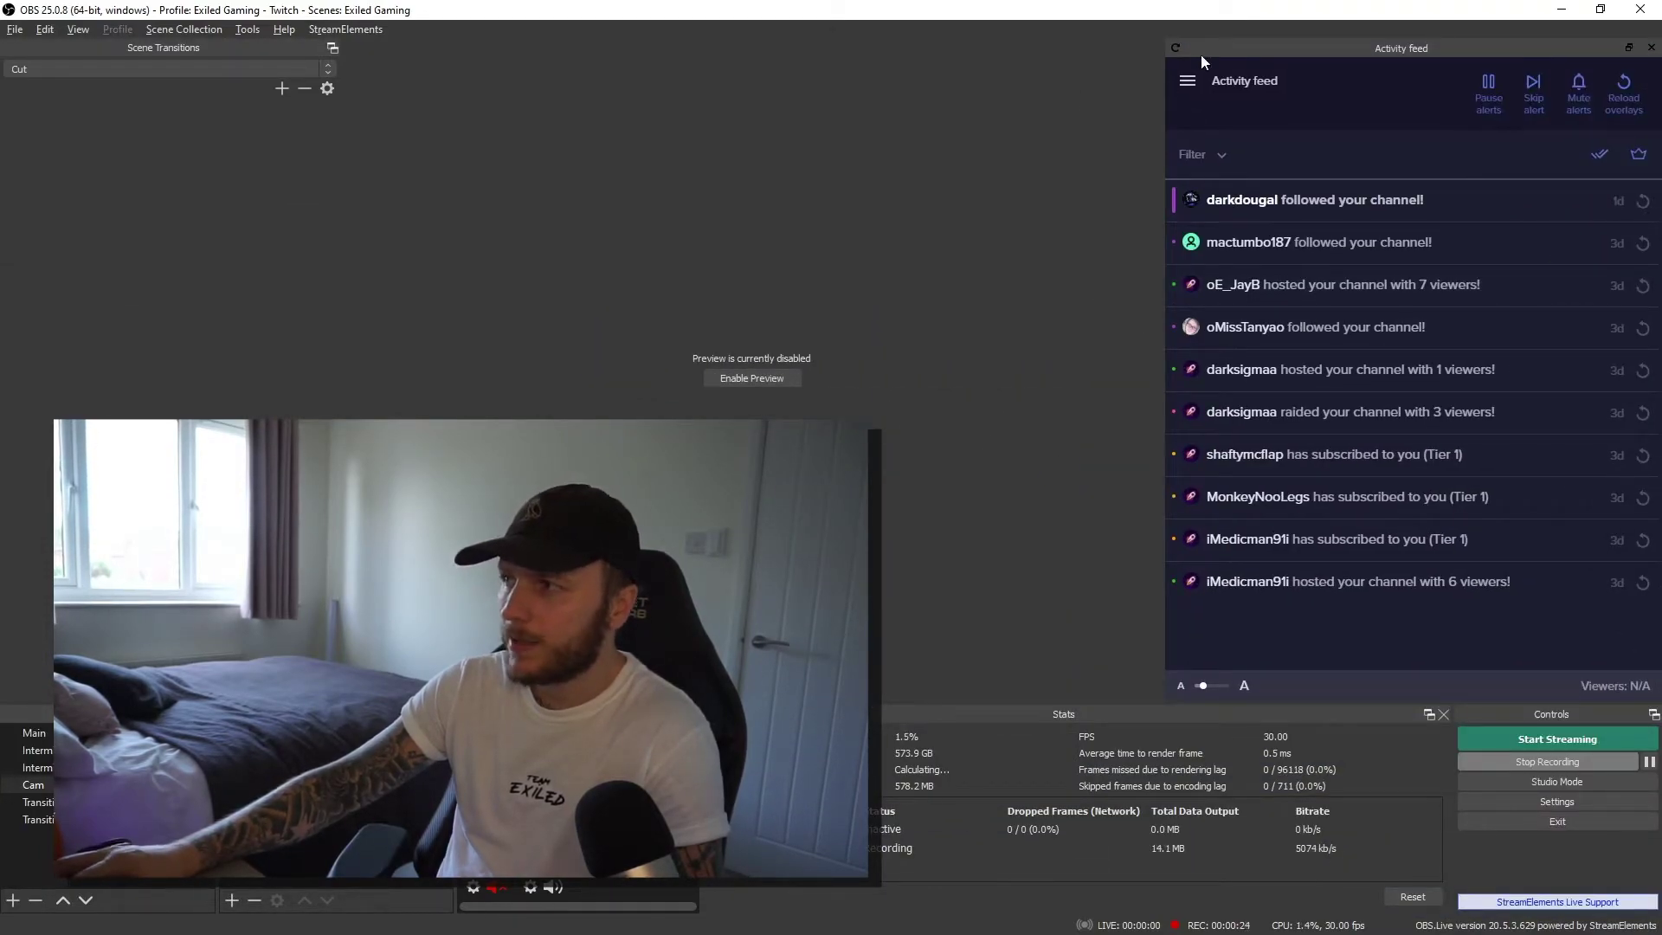
- Open the Activity feed's Stream Settings and expand Custom bot name to list bot name choices
left_click(1188, 85)
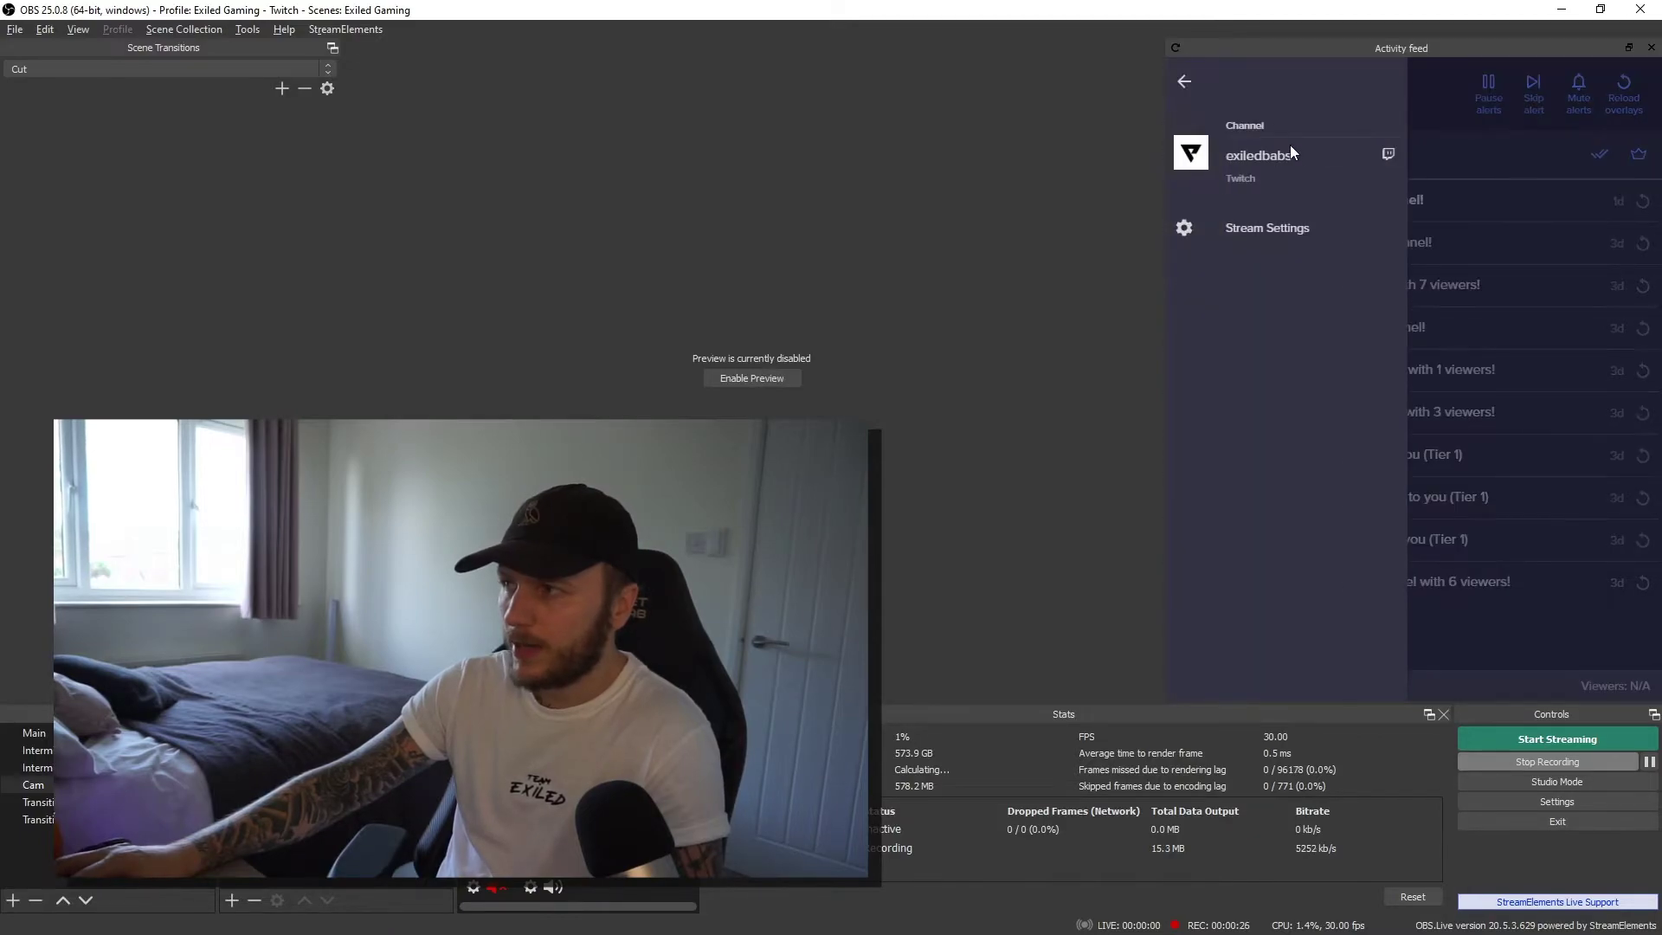
left_click(1278, 238)
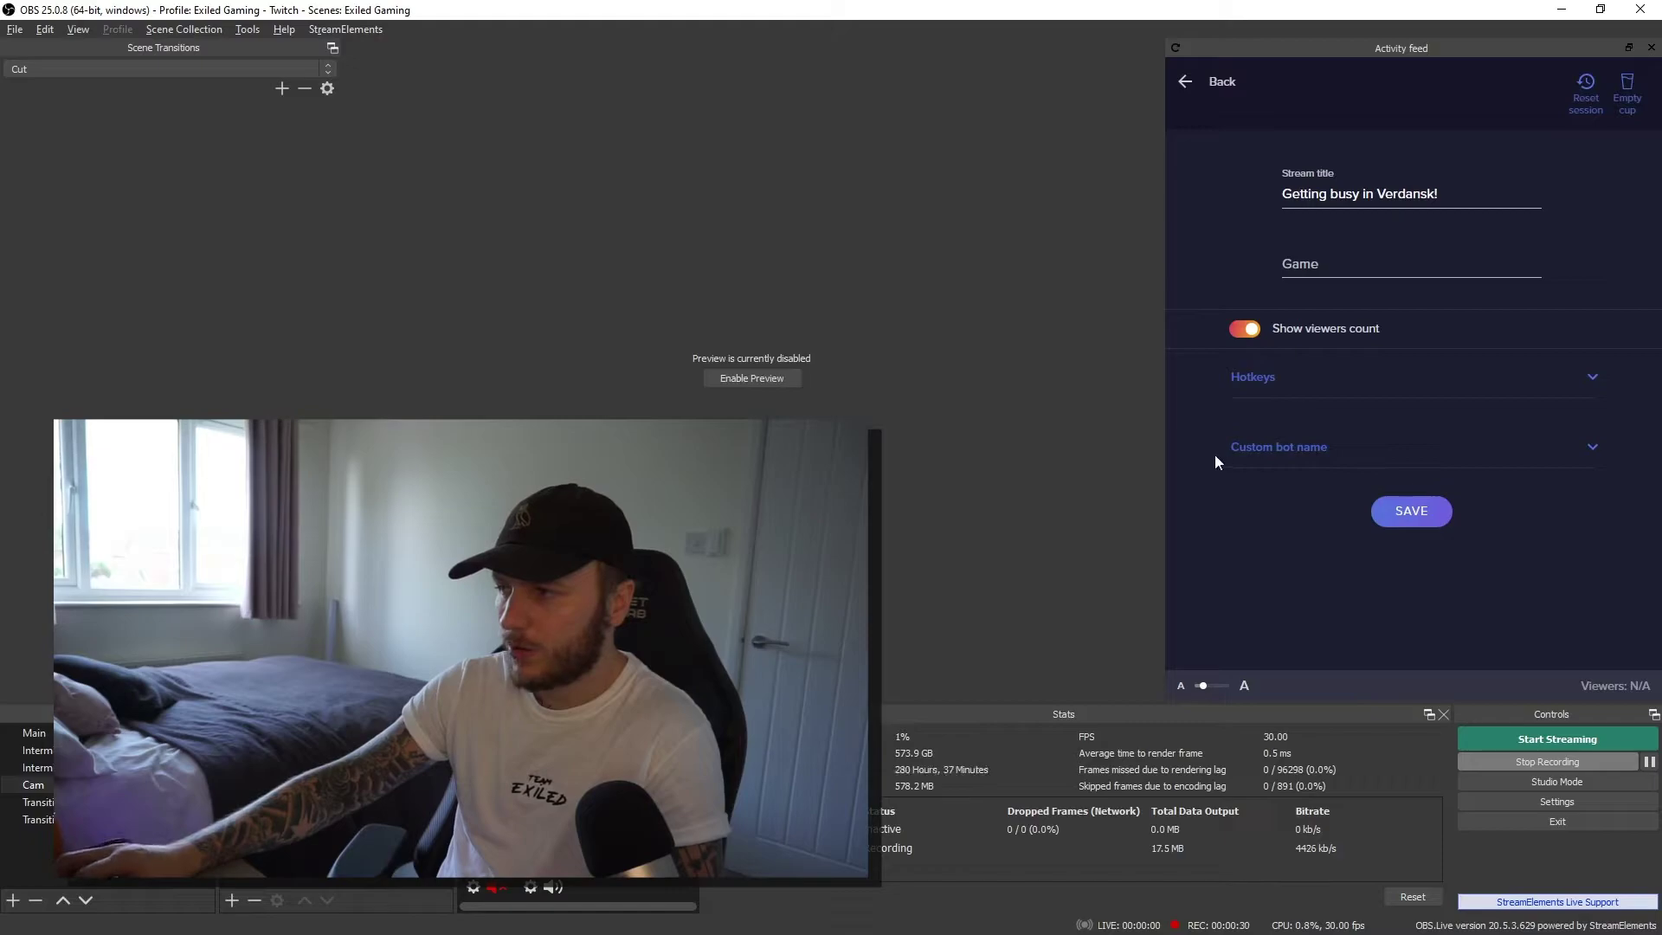
left_click(1325, 448)
scroll(1534, 447, "down", 2)
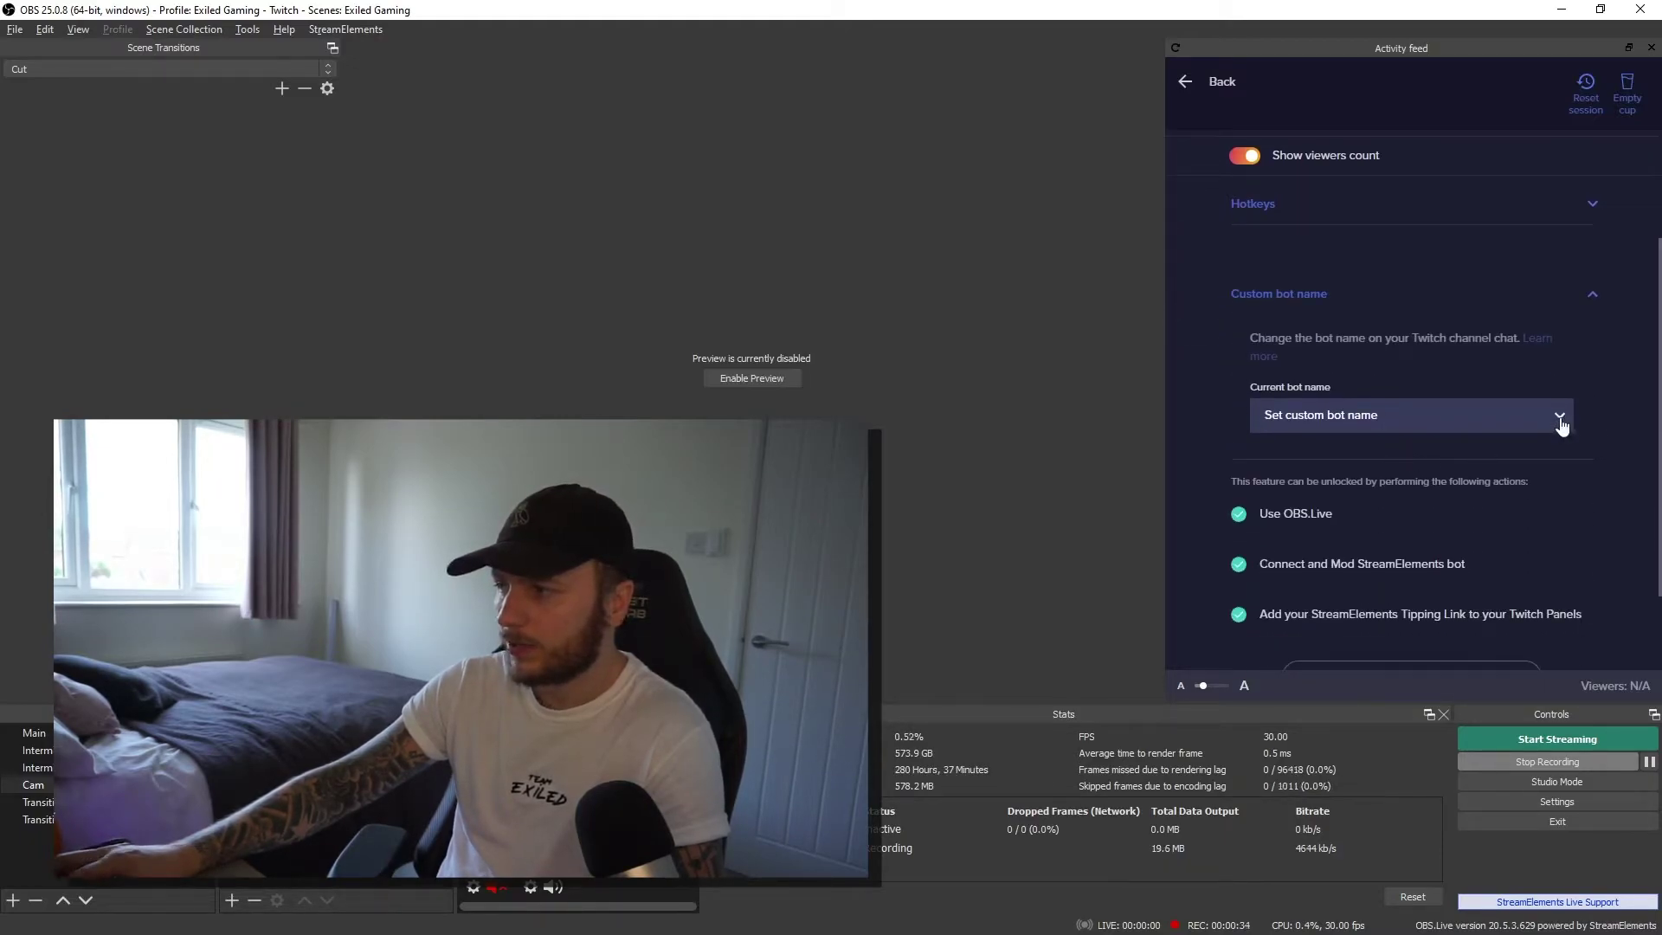
left_click(1562, 426)
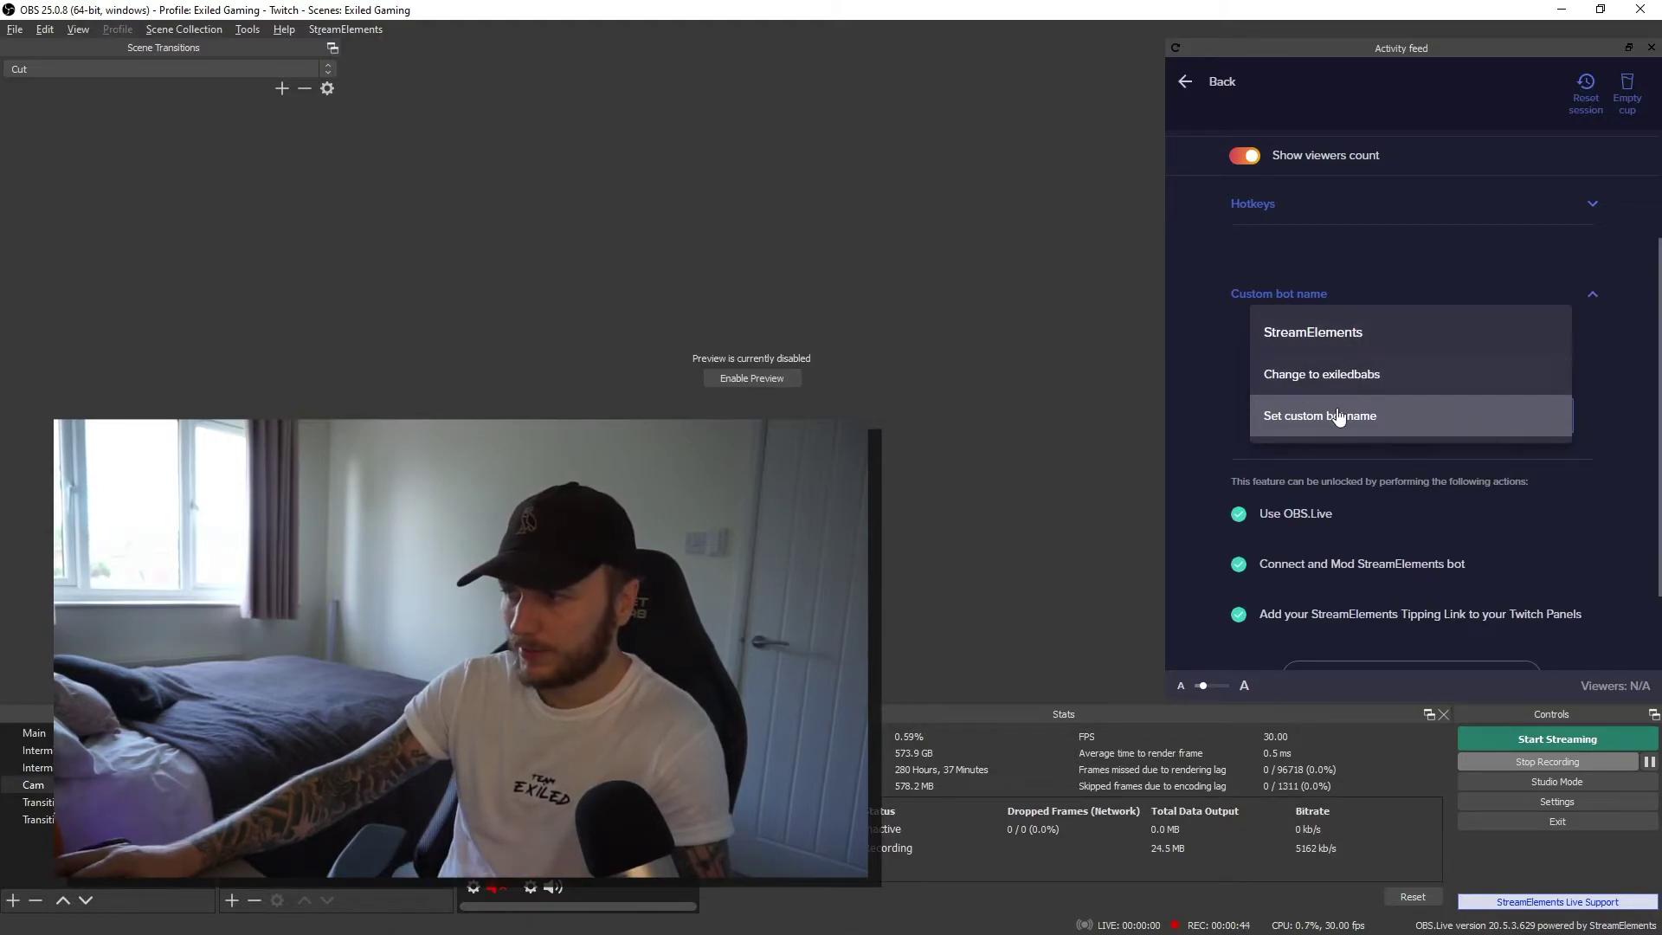
- Choose a custom bot name and start connecting a custom bot account through Twitch login
left_click(1393, 423)
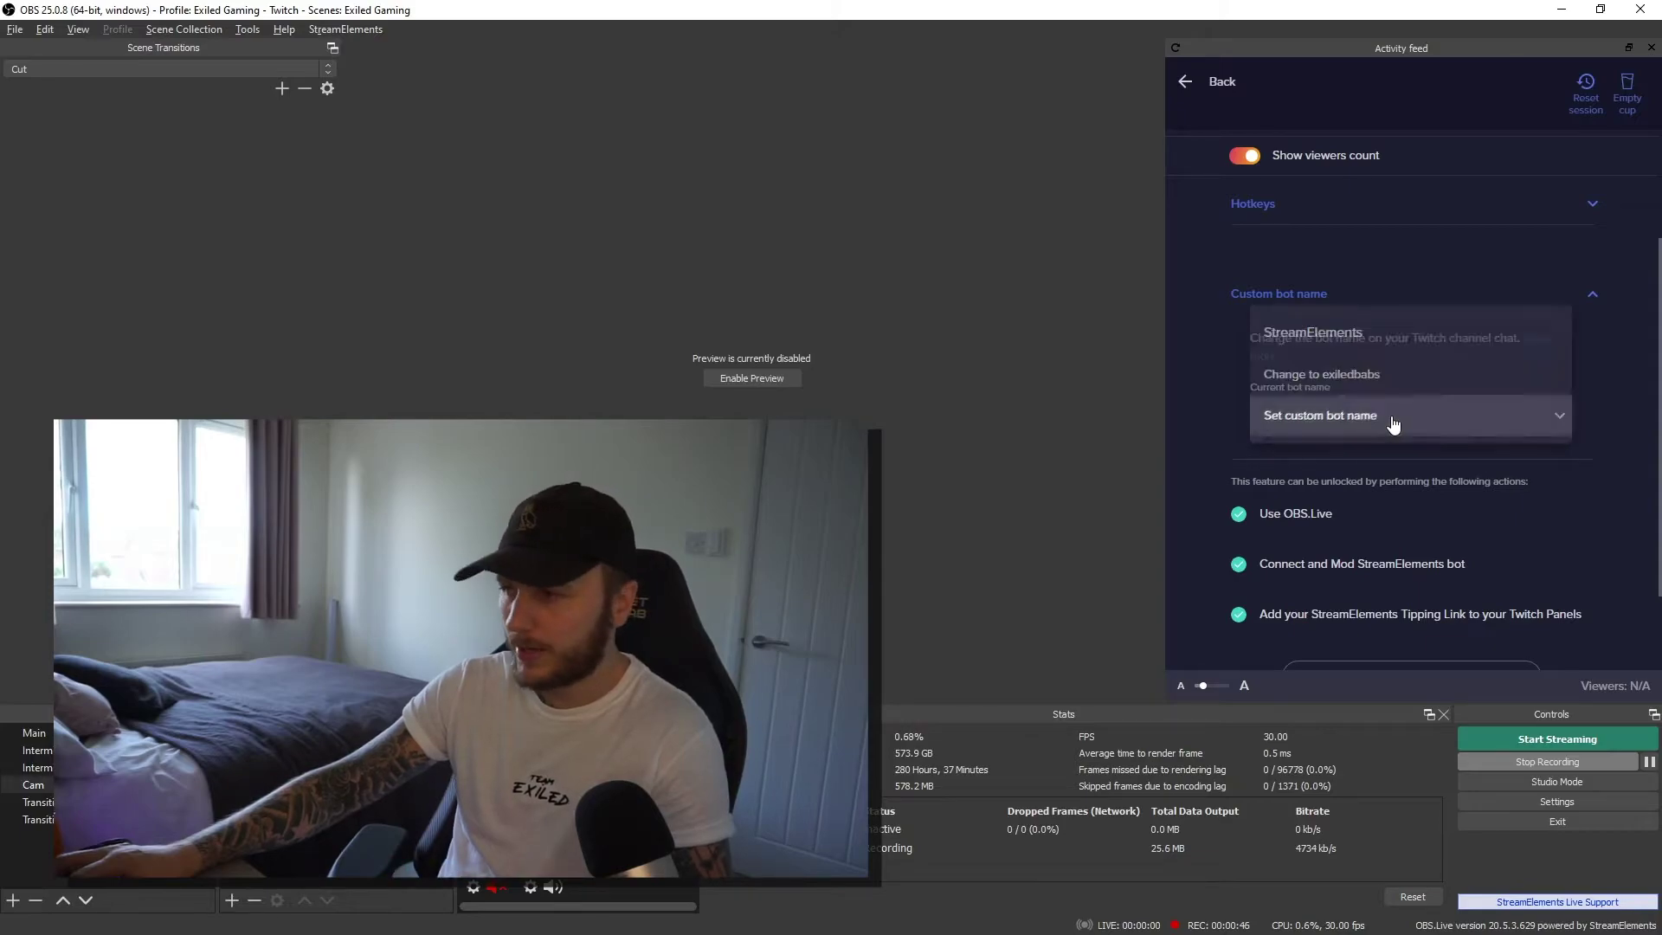
scroll(1248, 479, "down", 2)
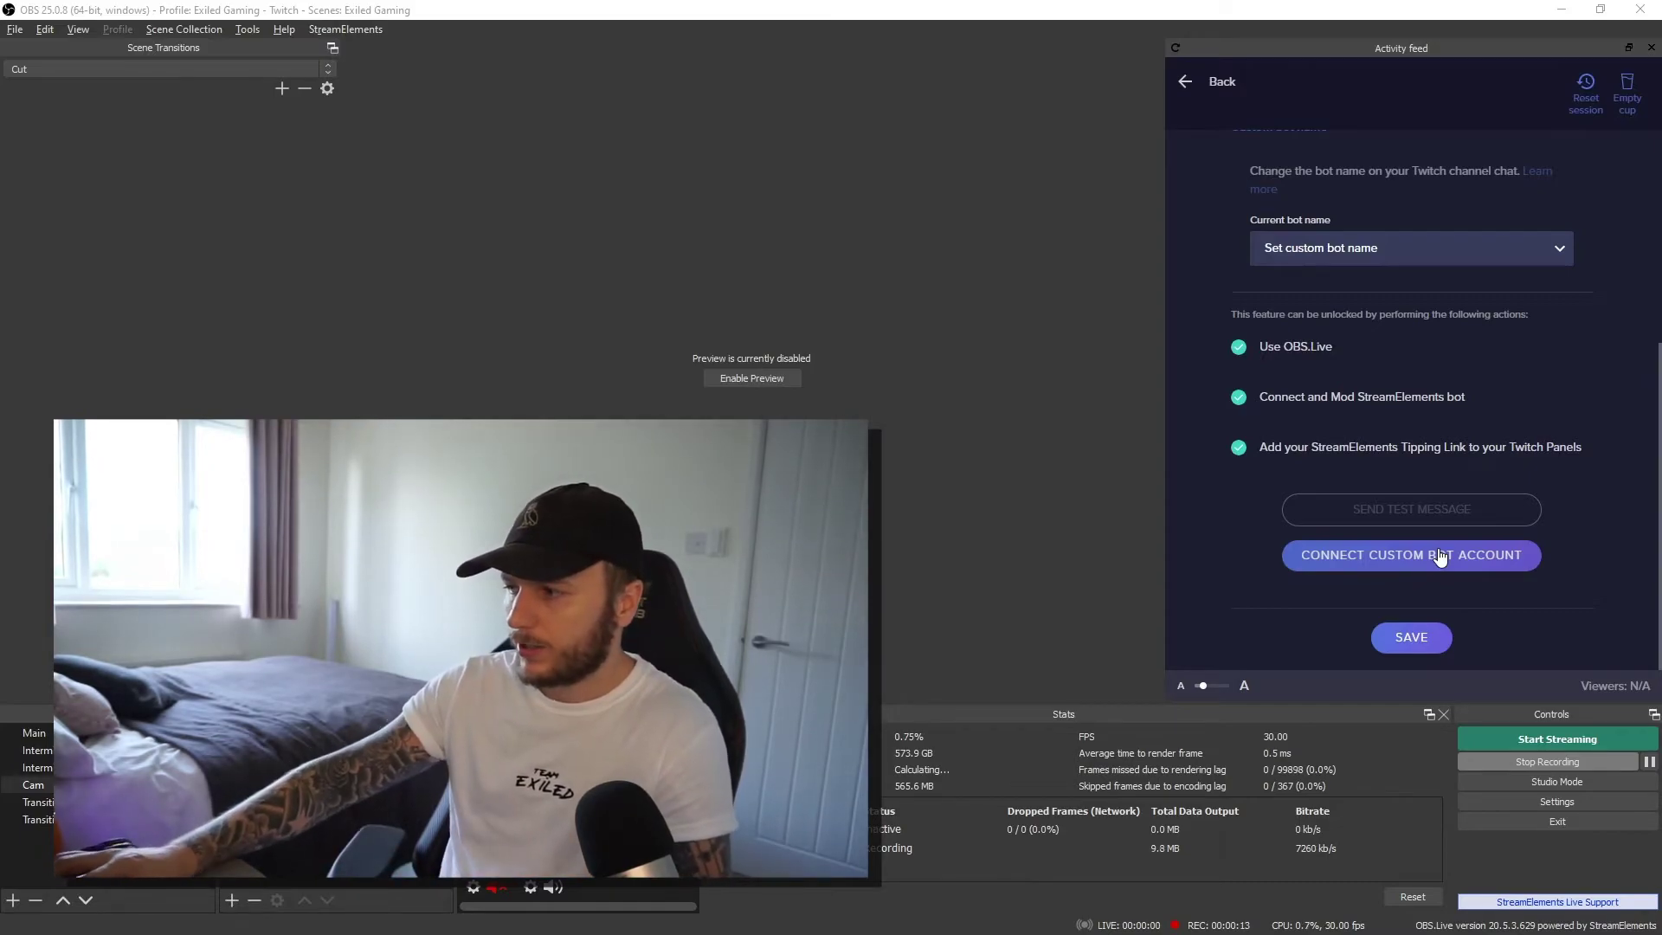
left_click(1437, 552)
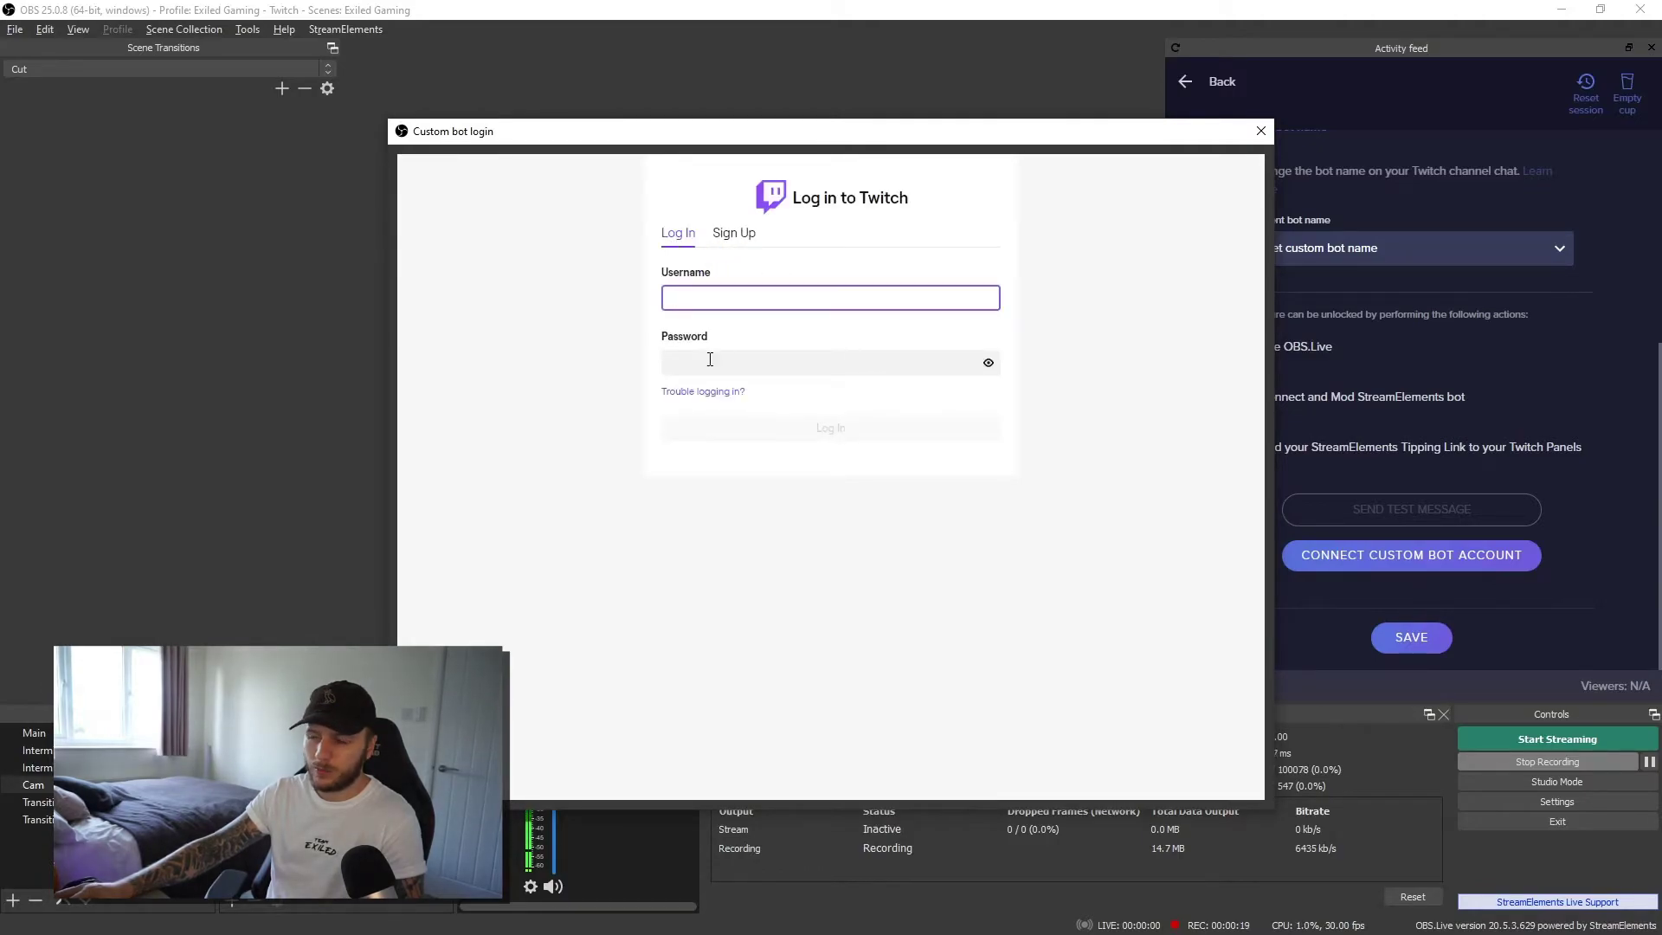
left_click(744, 234)
left_click(679, 234)
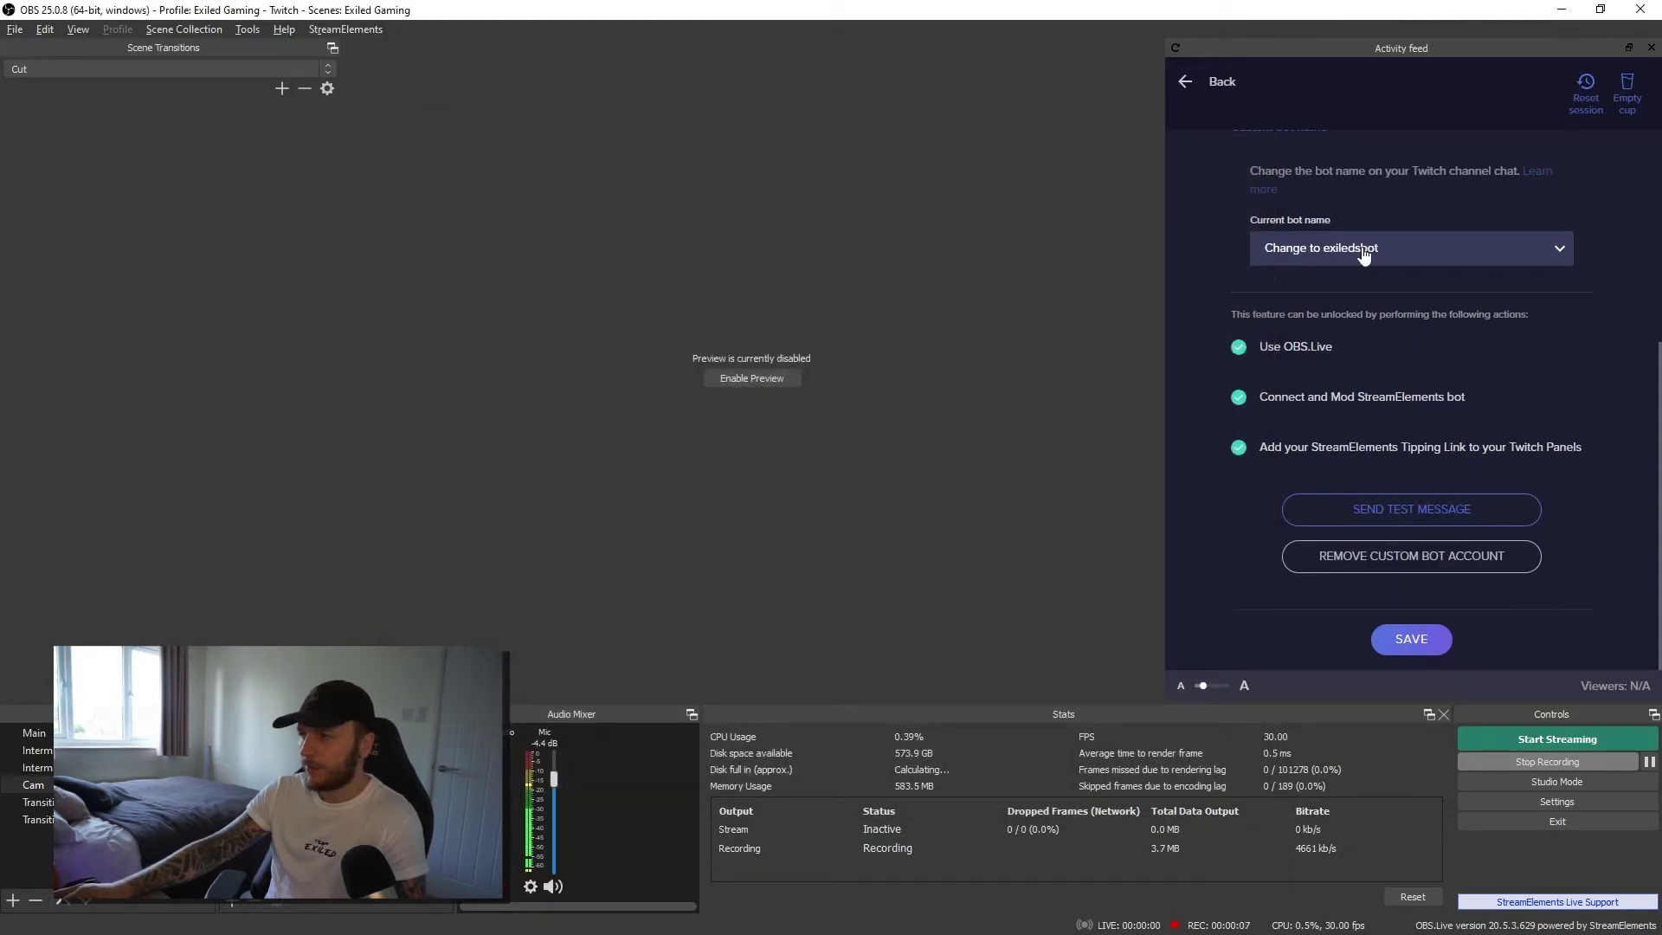
- Select exiledsbot as the bot name, save it, and switch to the Twitch channel
left_click(1338, 249)
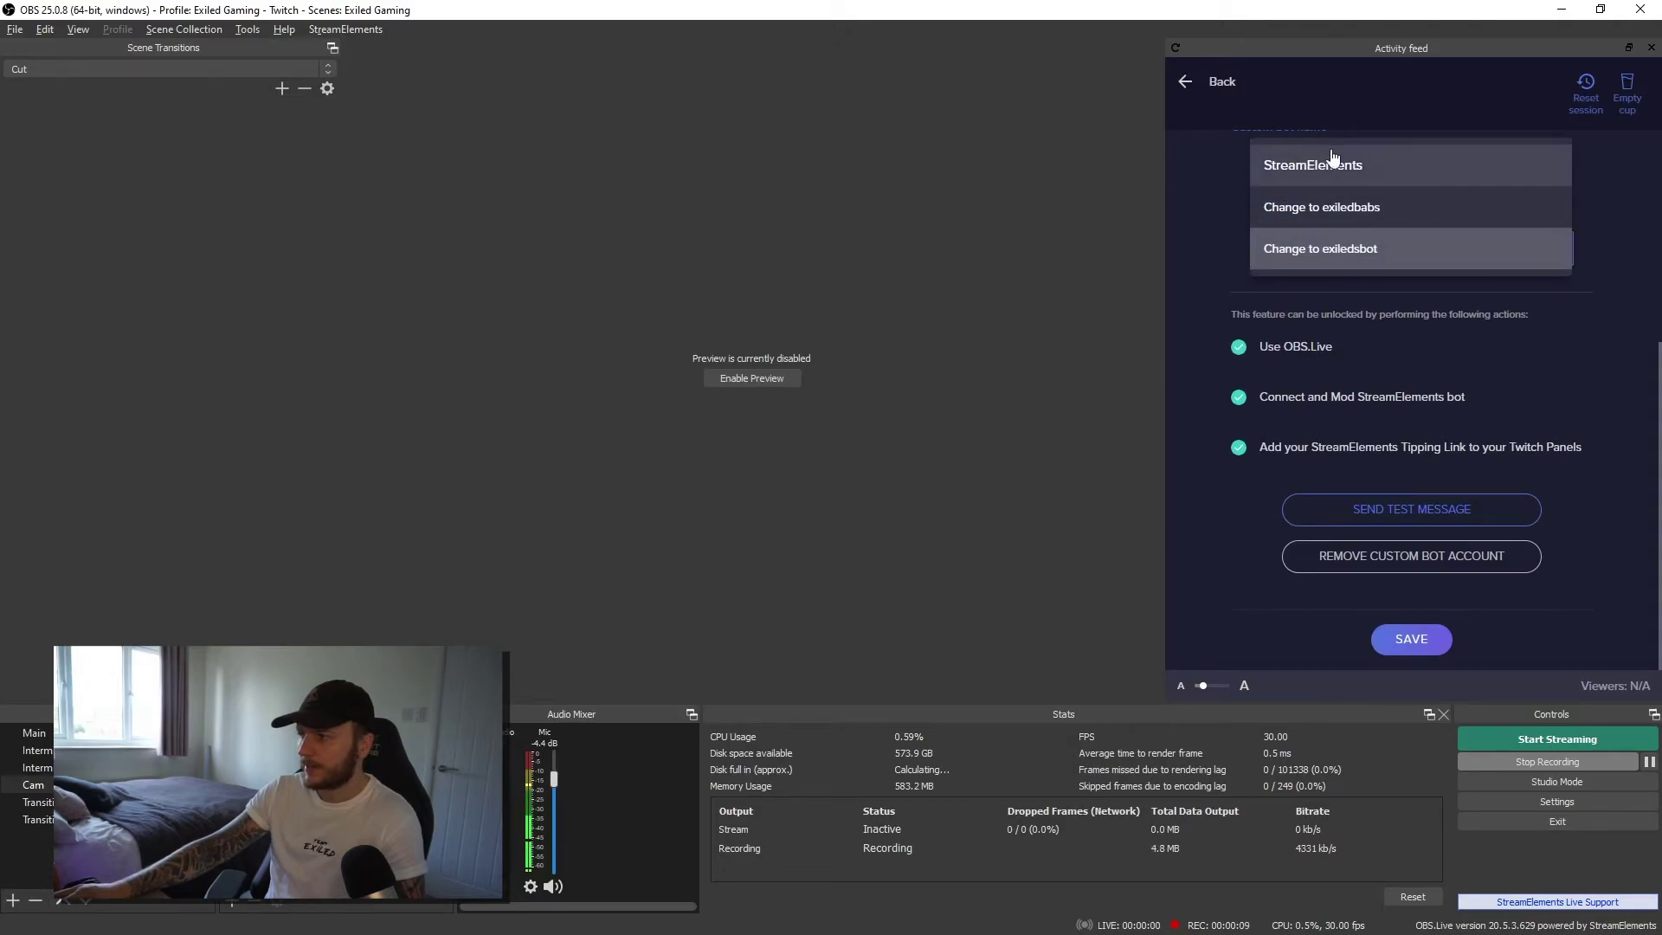
left_click(1254, 260)
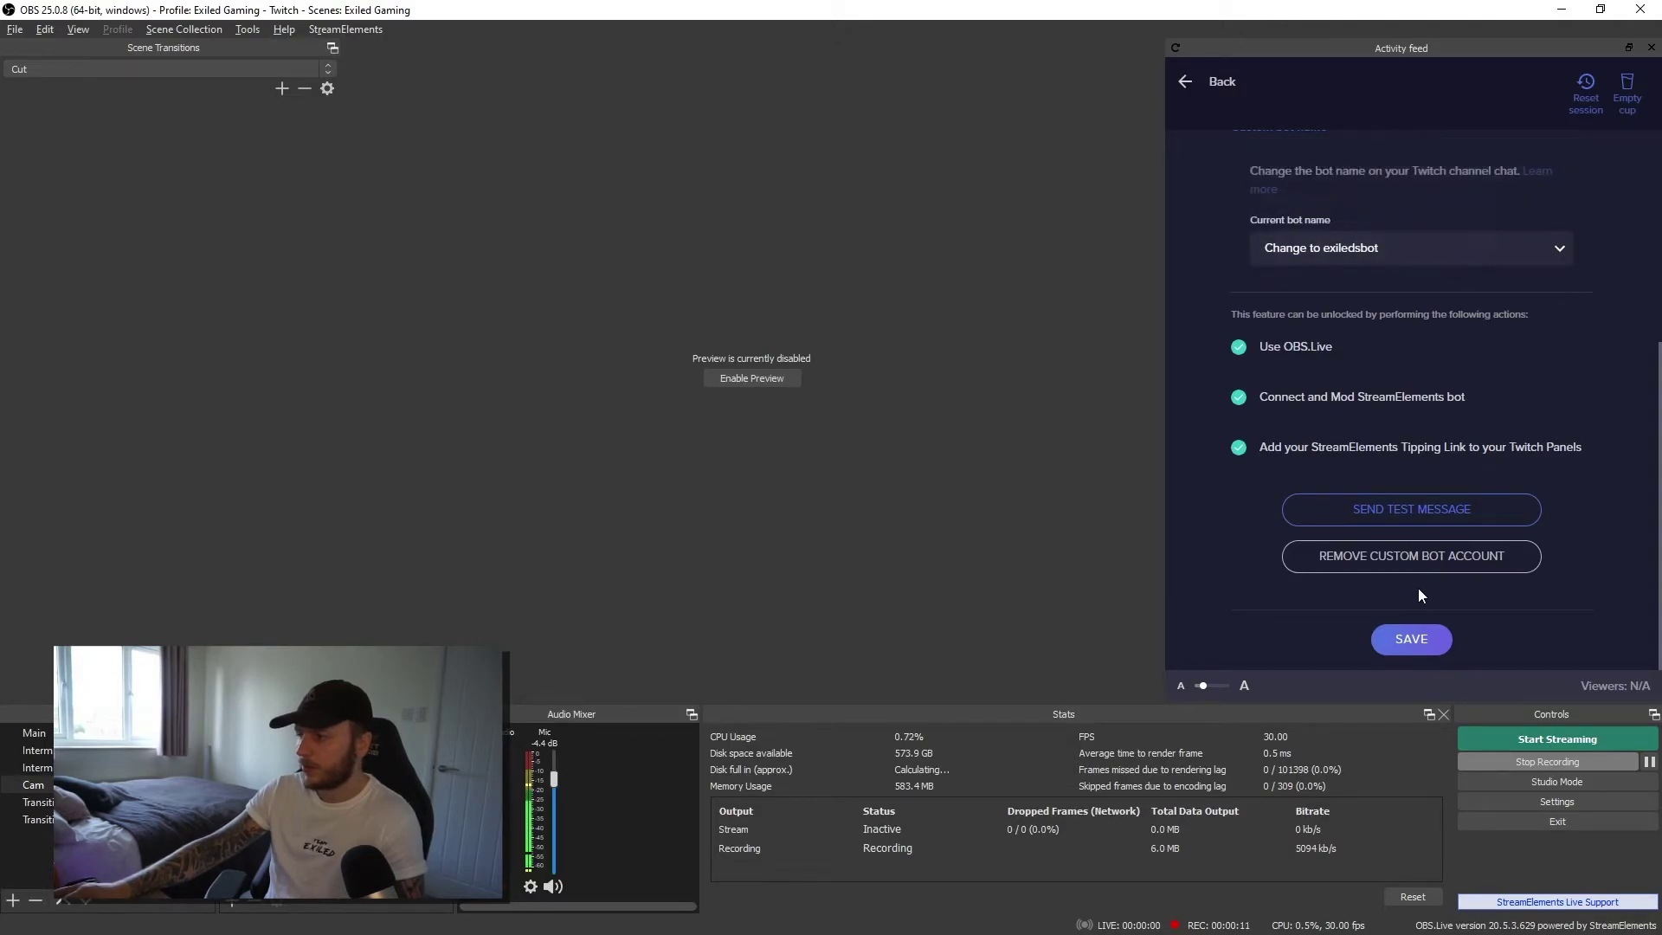
left_click(1402, 639)
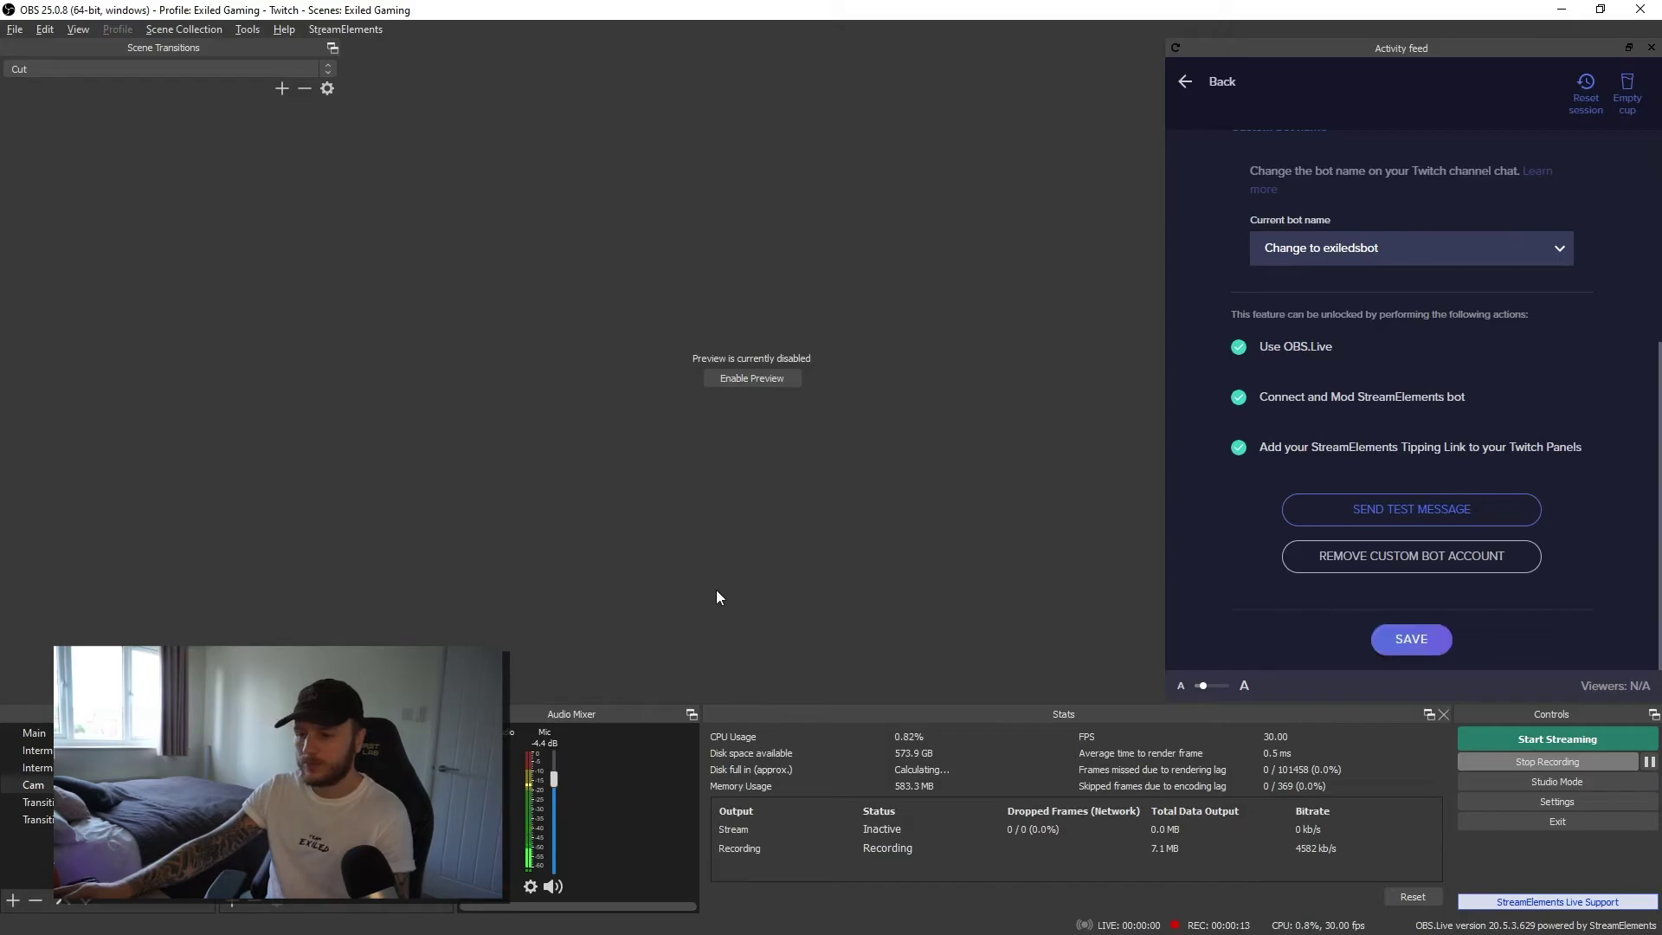
key("alt+Tab")
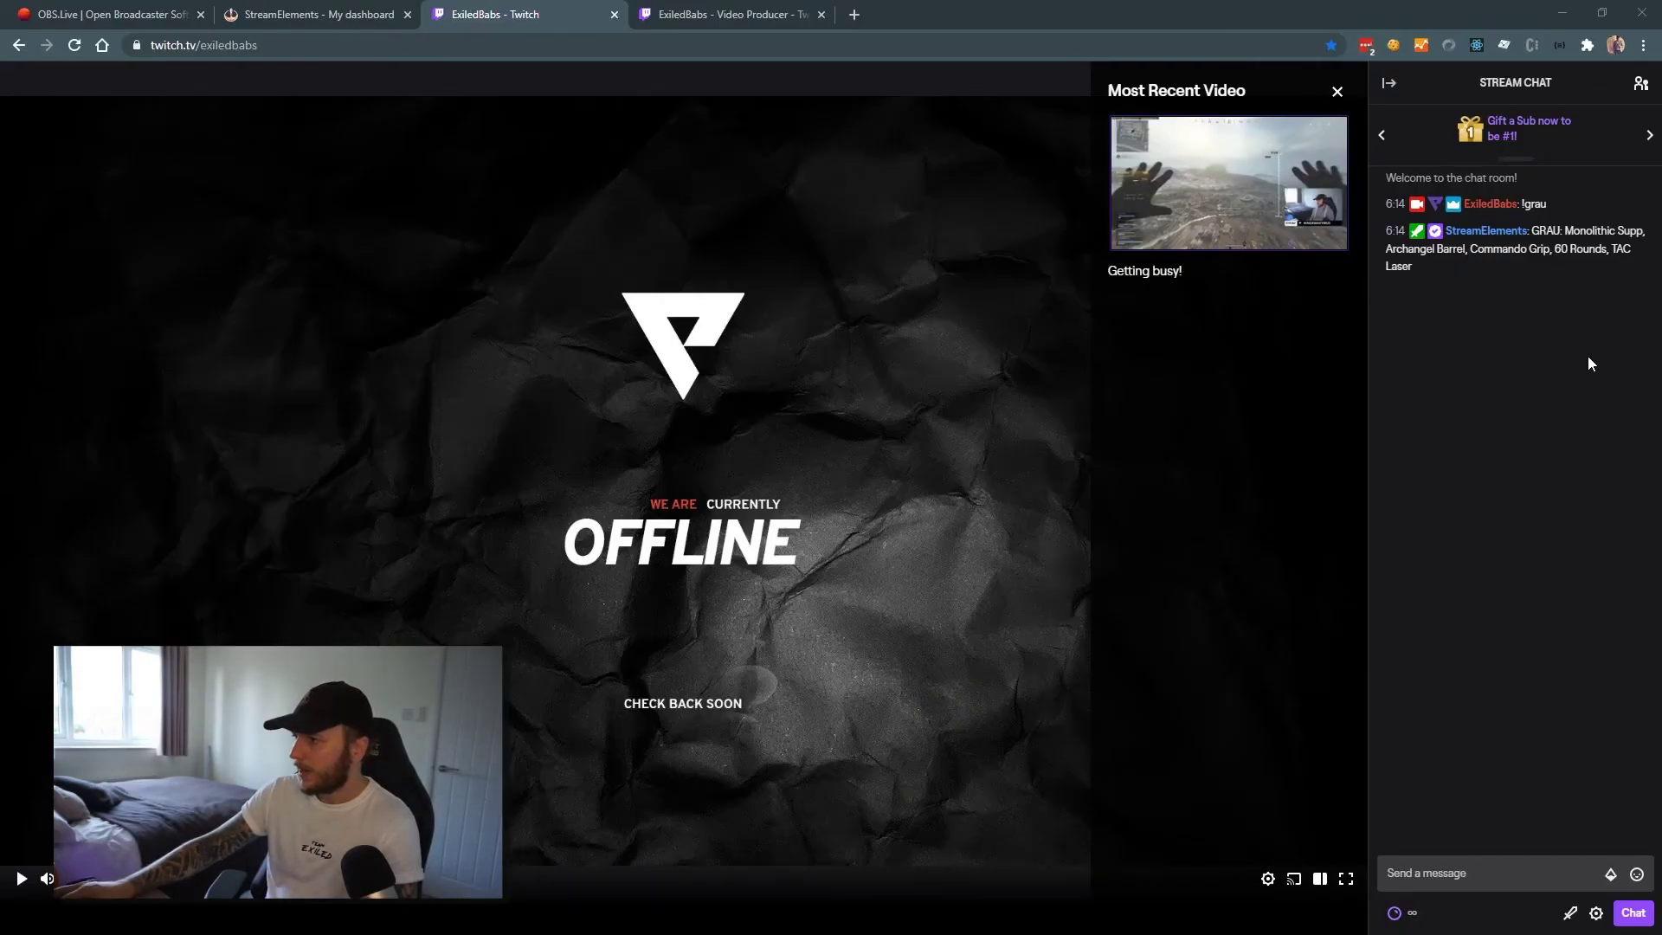
- Send !grau in the Twitch chat so exiledsbot replies with the GRAU loadout
left_click(1426, 870)
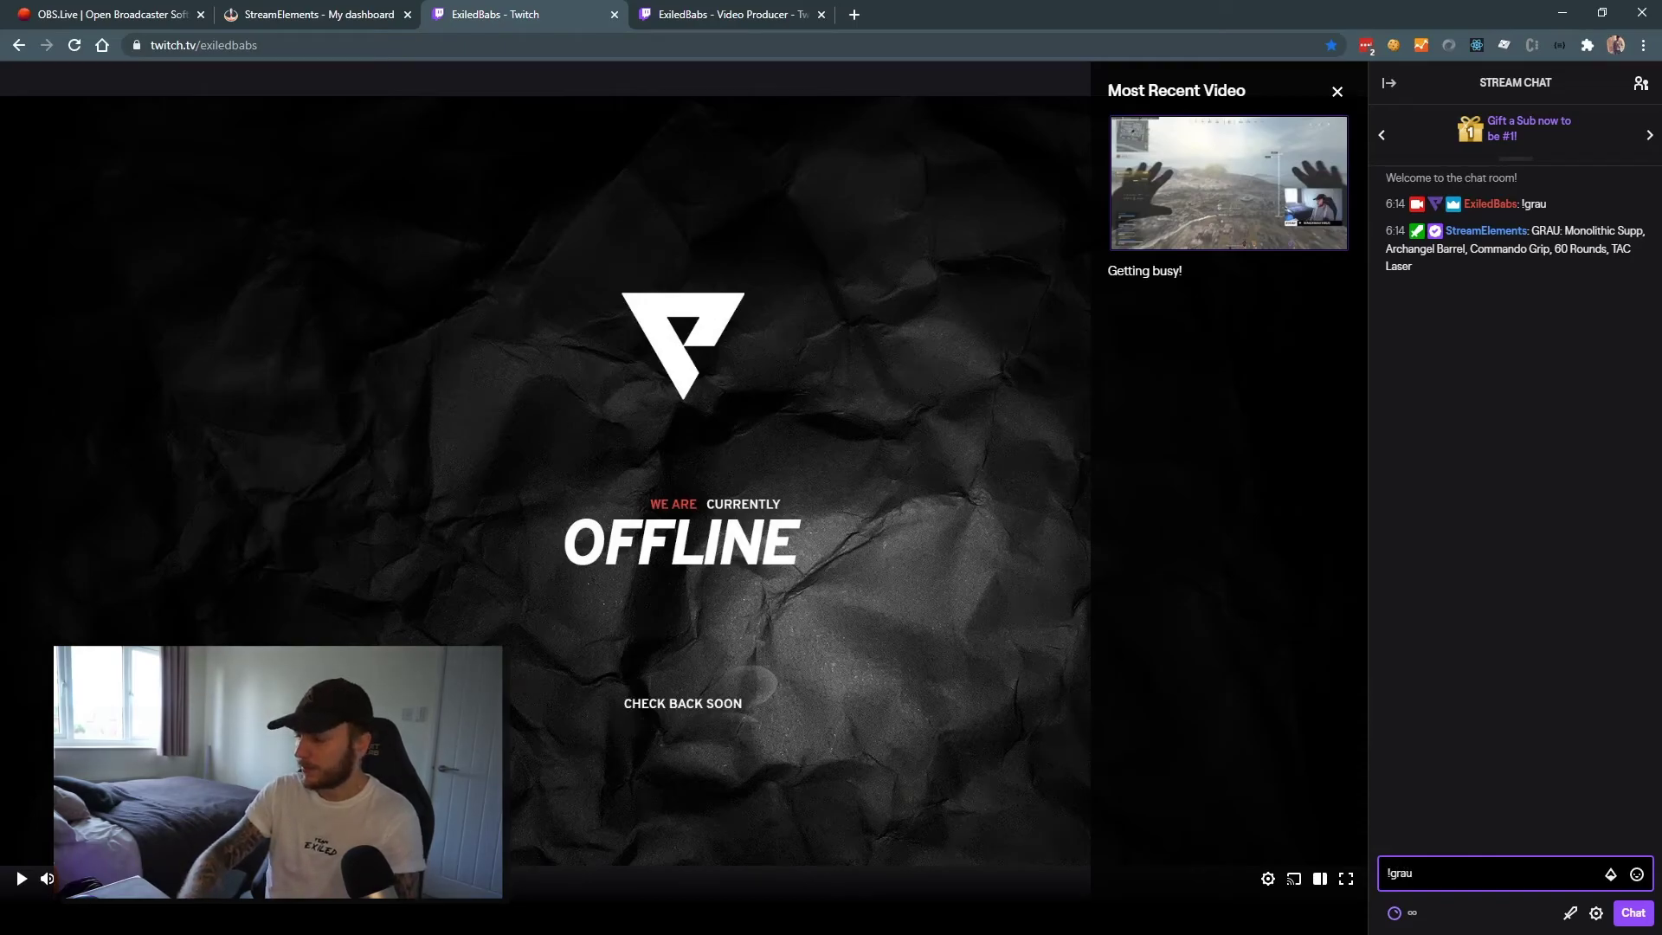
type("!grau")
key("Return")
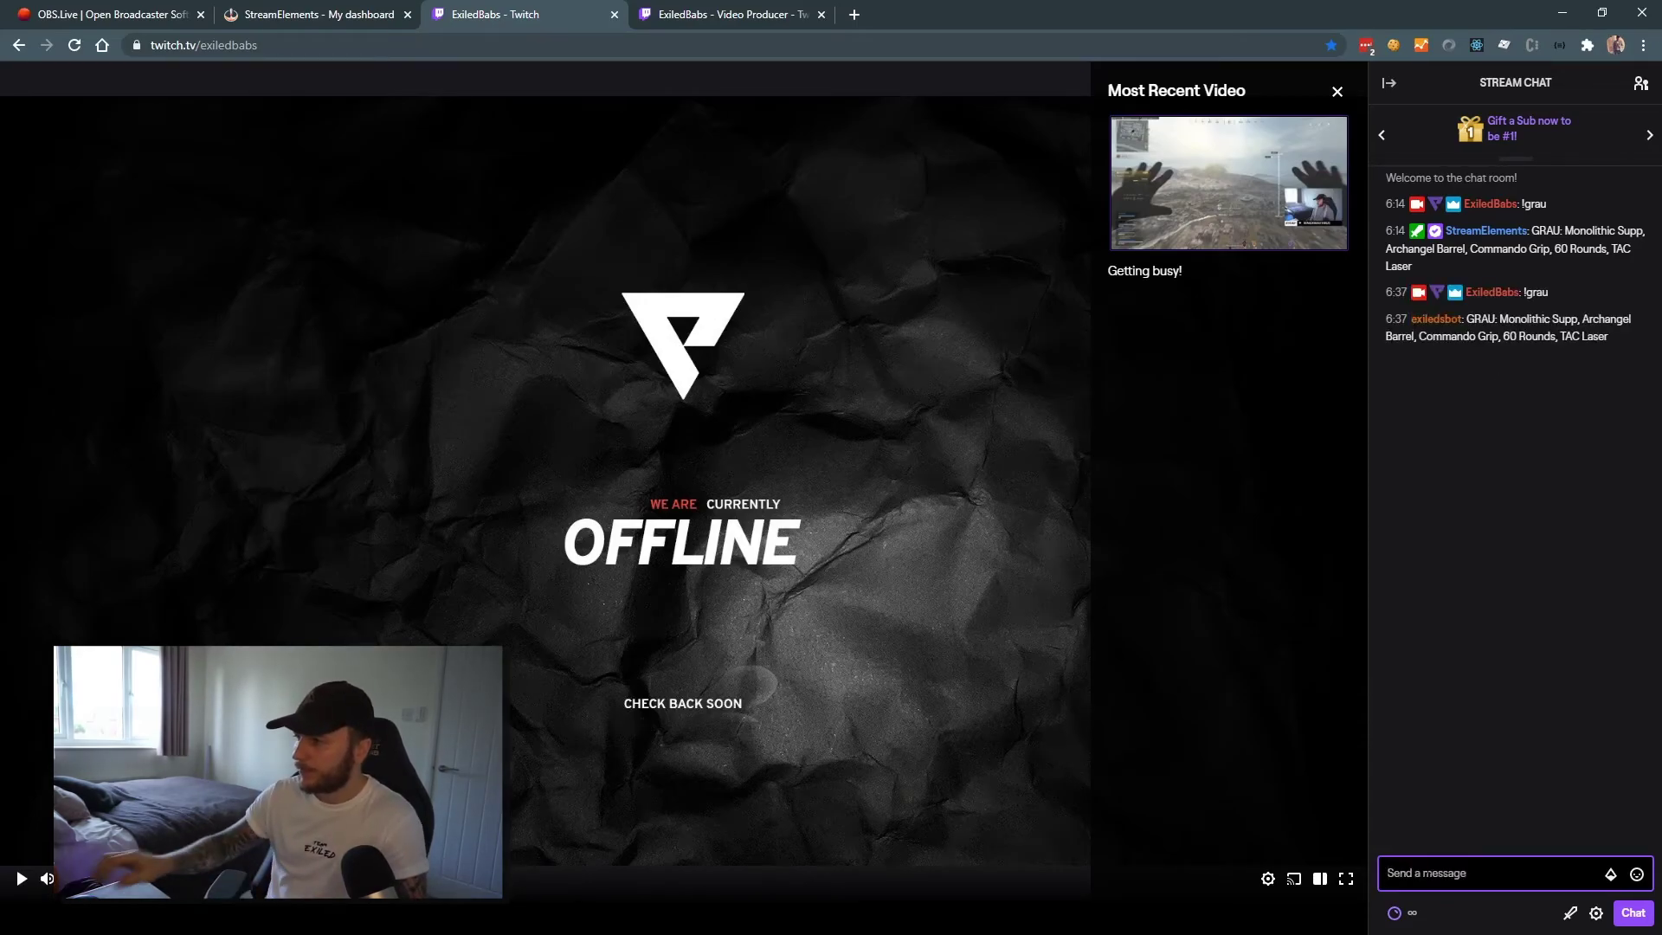
left_click(1430, 325)
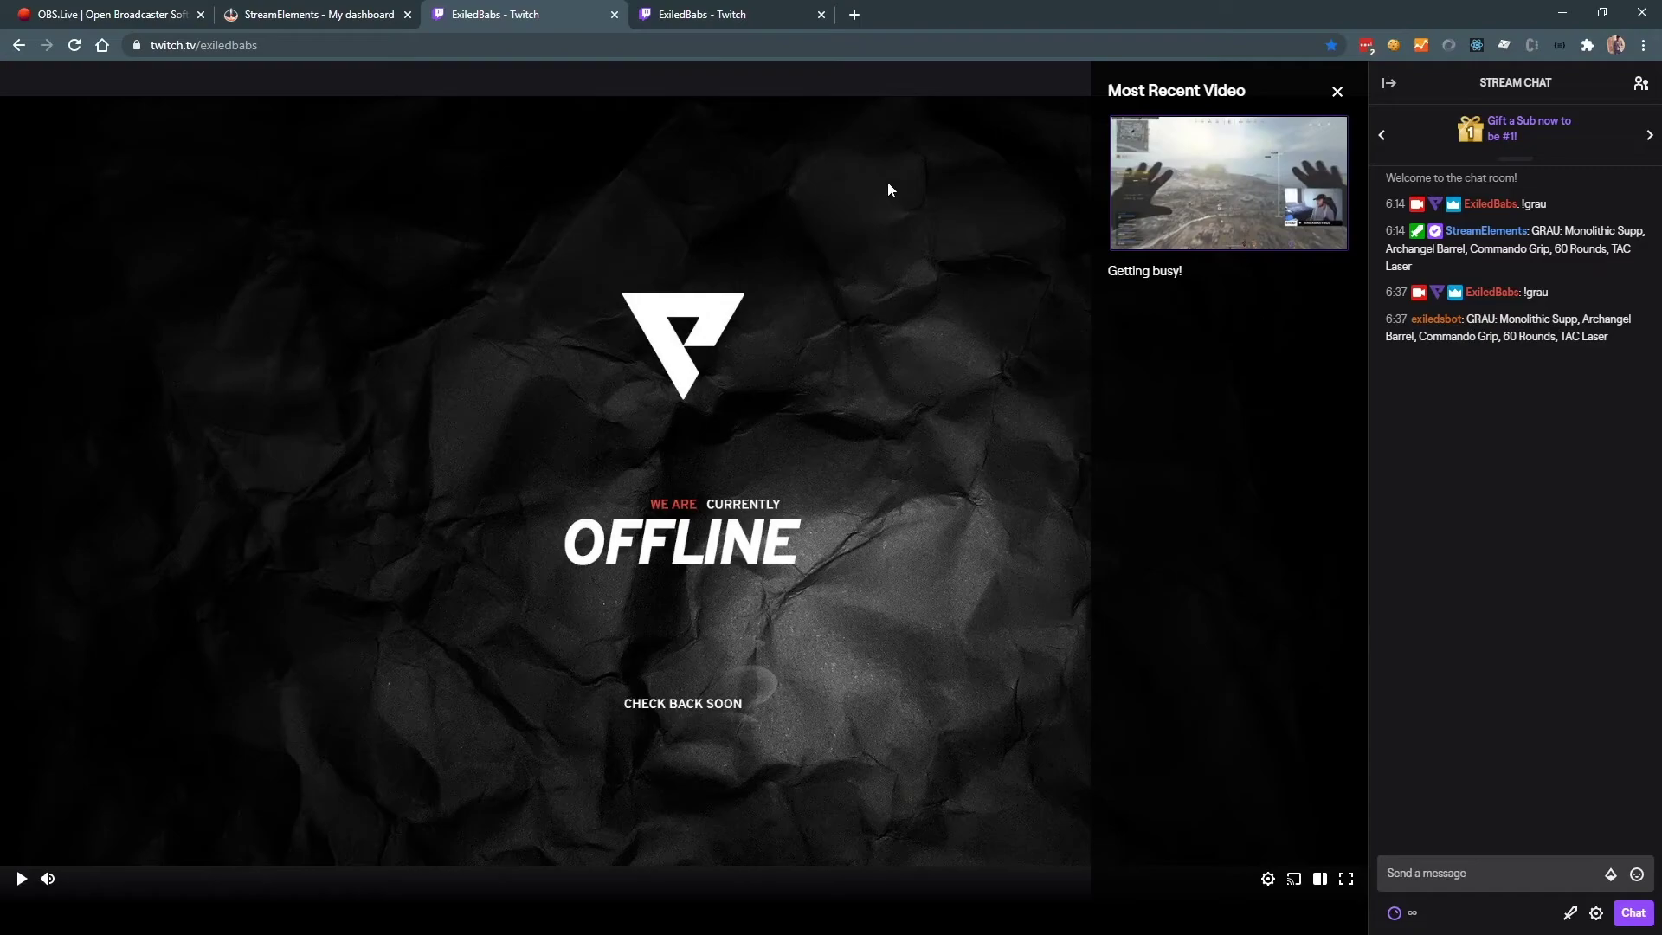
- Go to the Roles Manager under Community in the Twitch creator dashboard
left_click(677, 18)
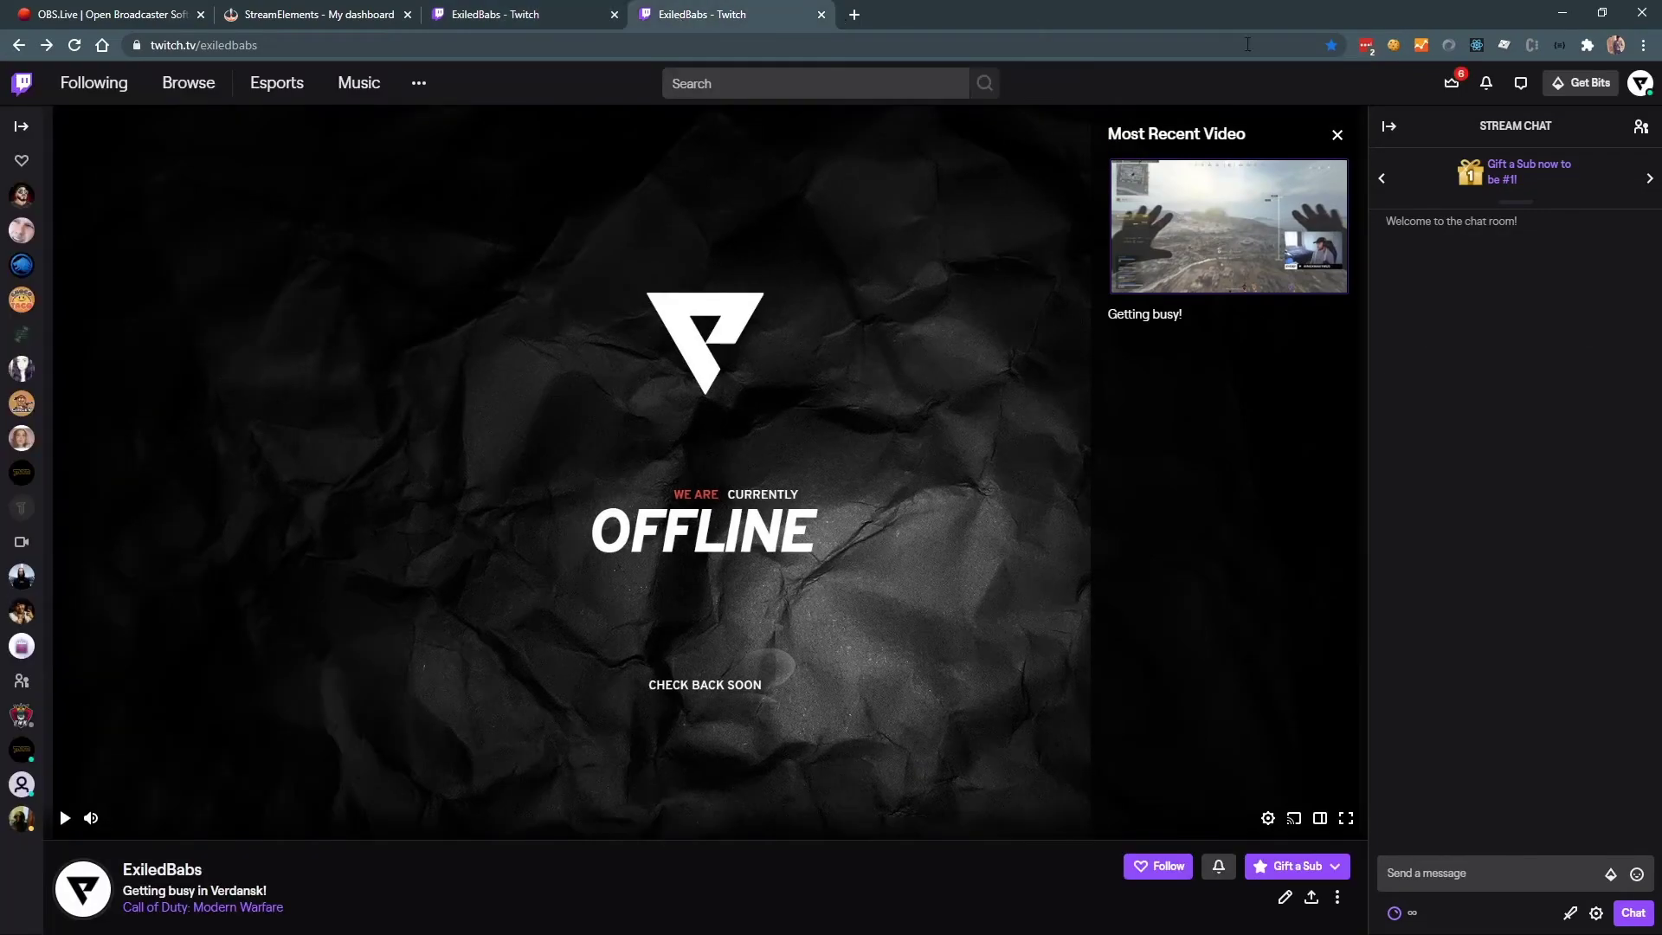
left_click(1640, 83)
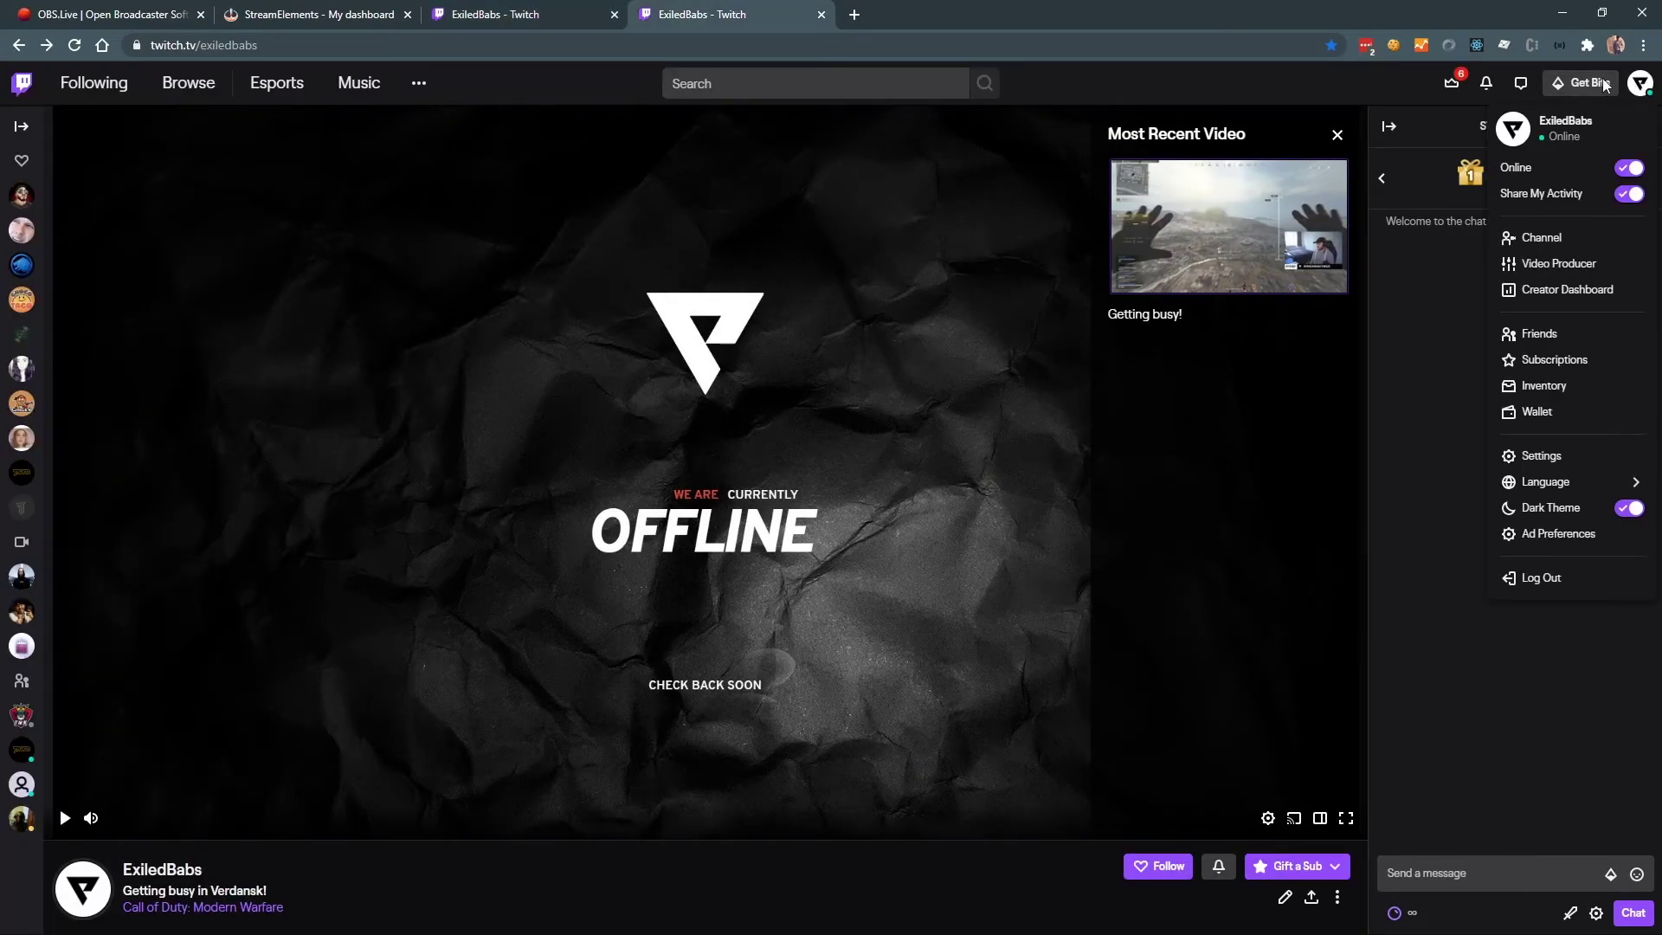
left_click(1558, 264)
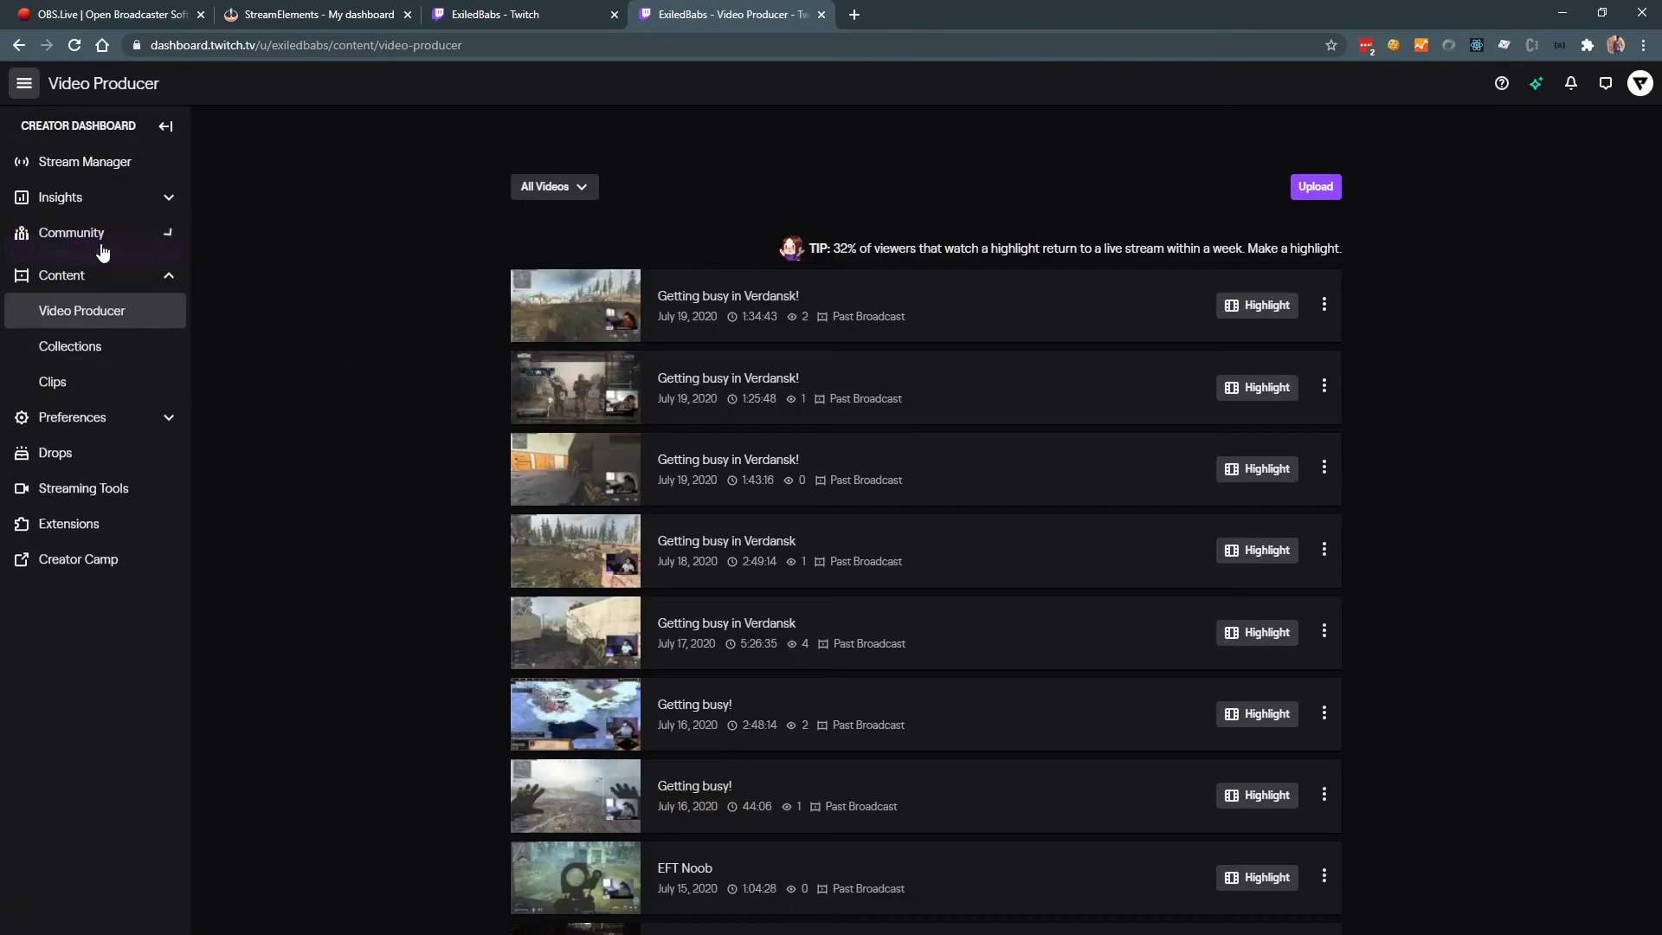
left_click(109, 243)
left_click(116, 276)
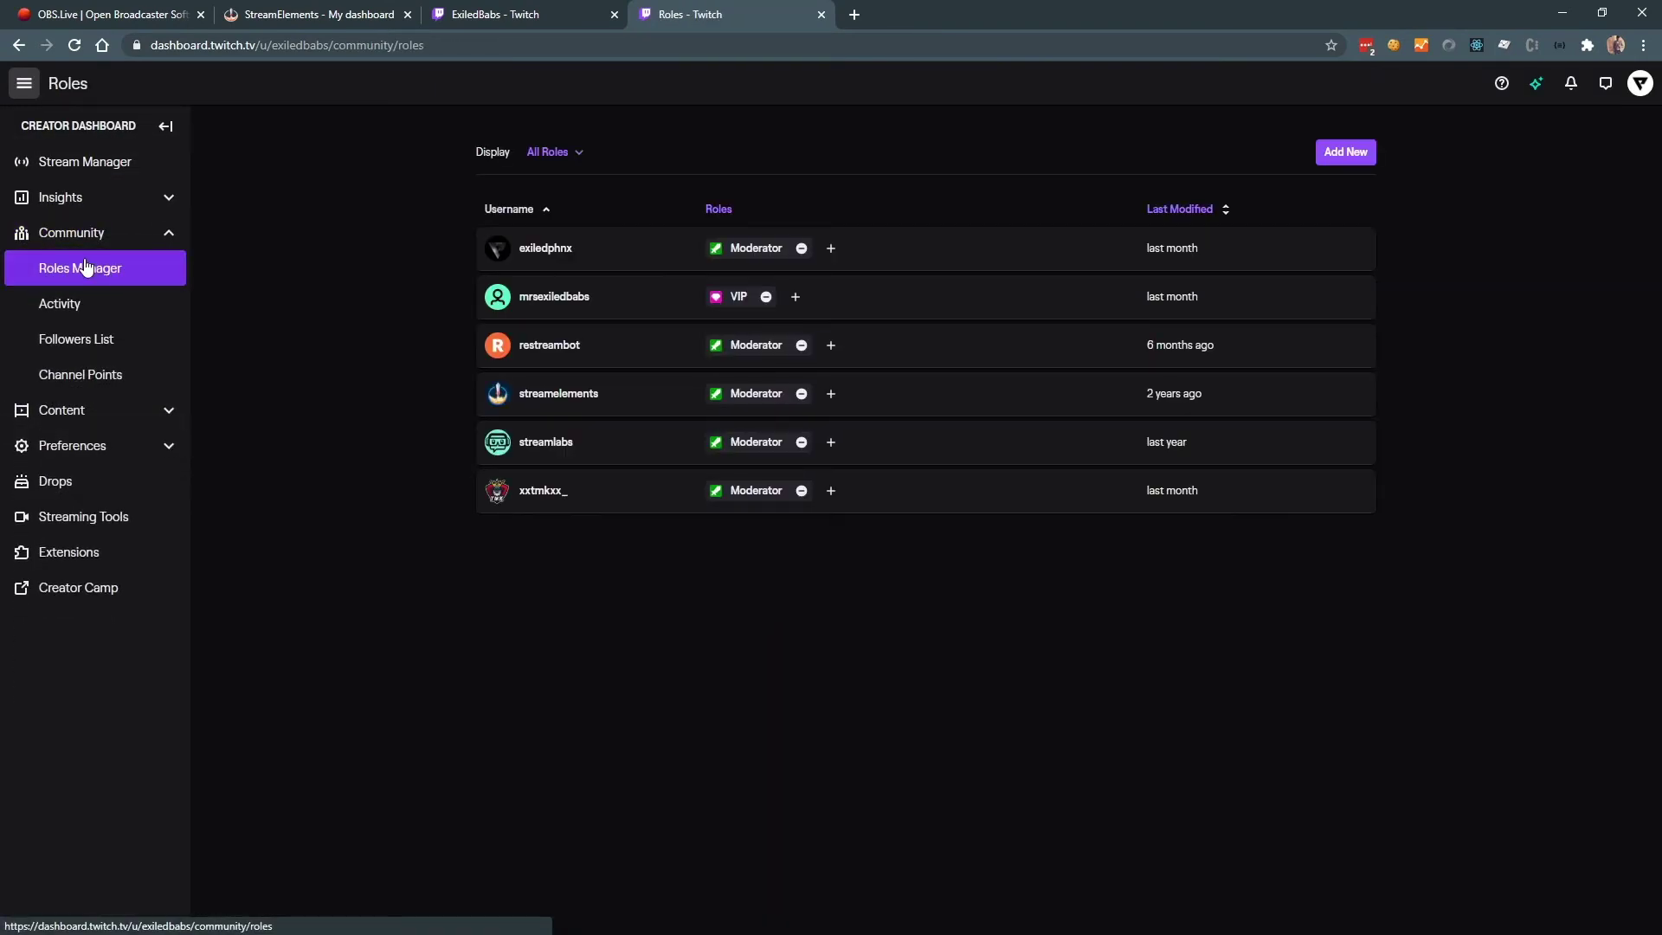
- Add exiledsbot with the Moderator role and save it
left_click(1346, 153)
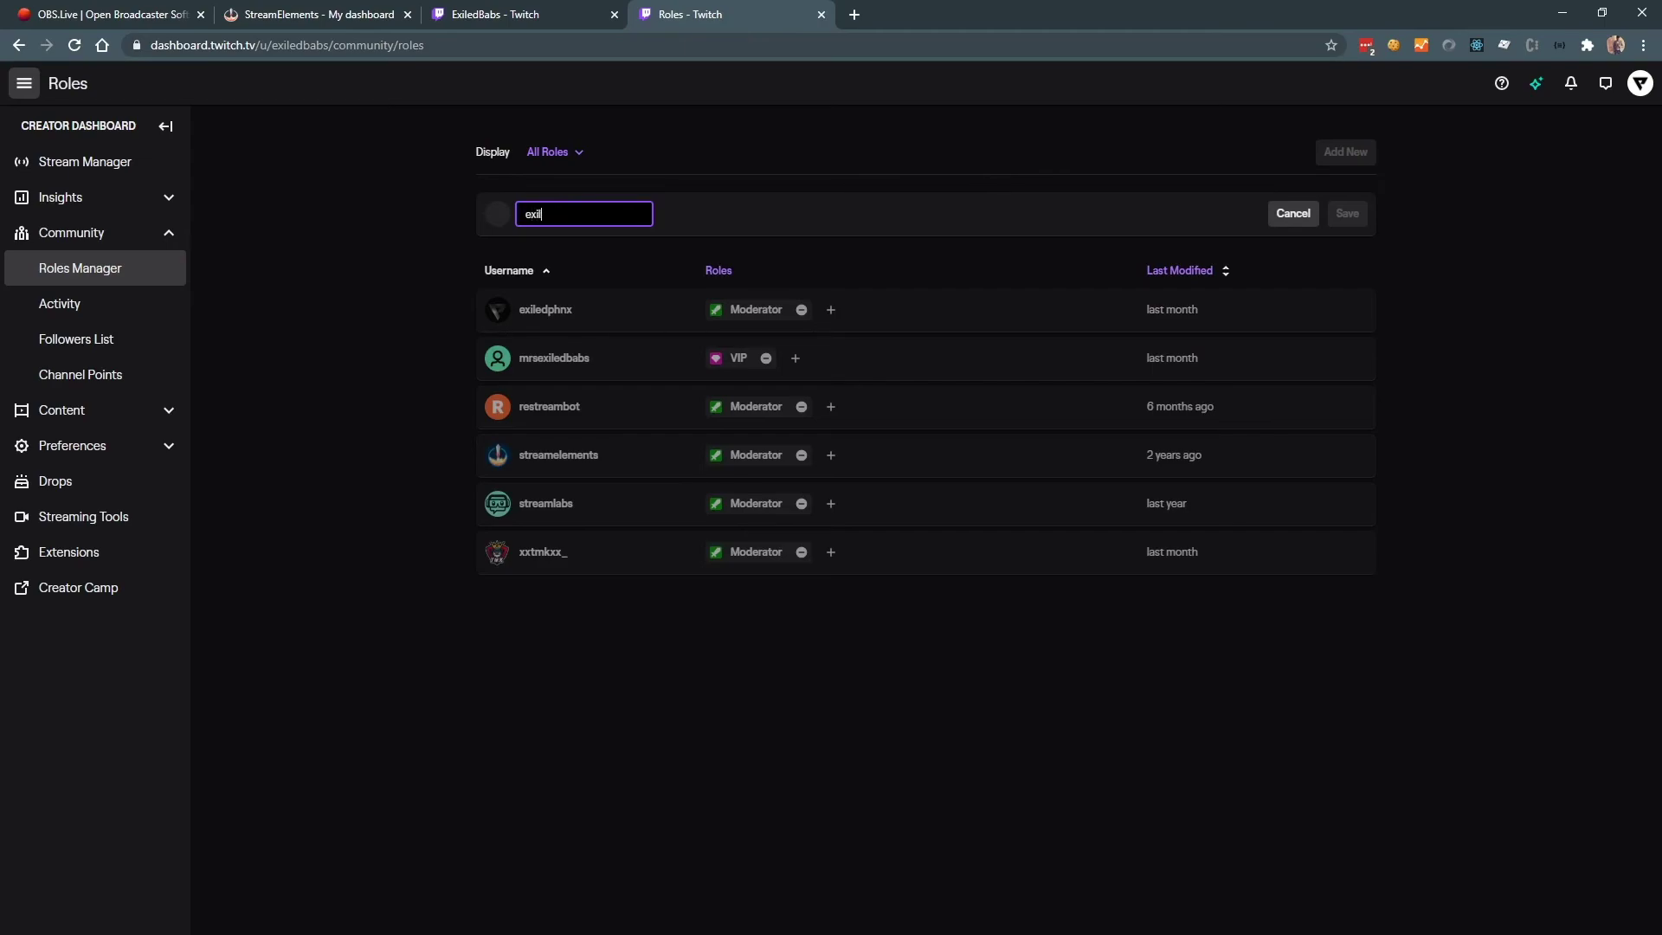
type("exiledsbot")
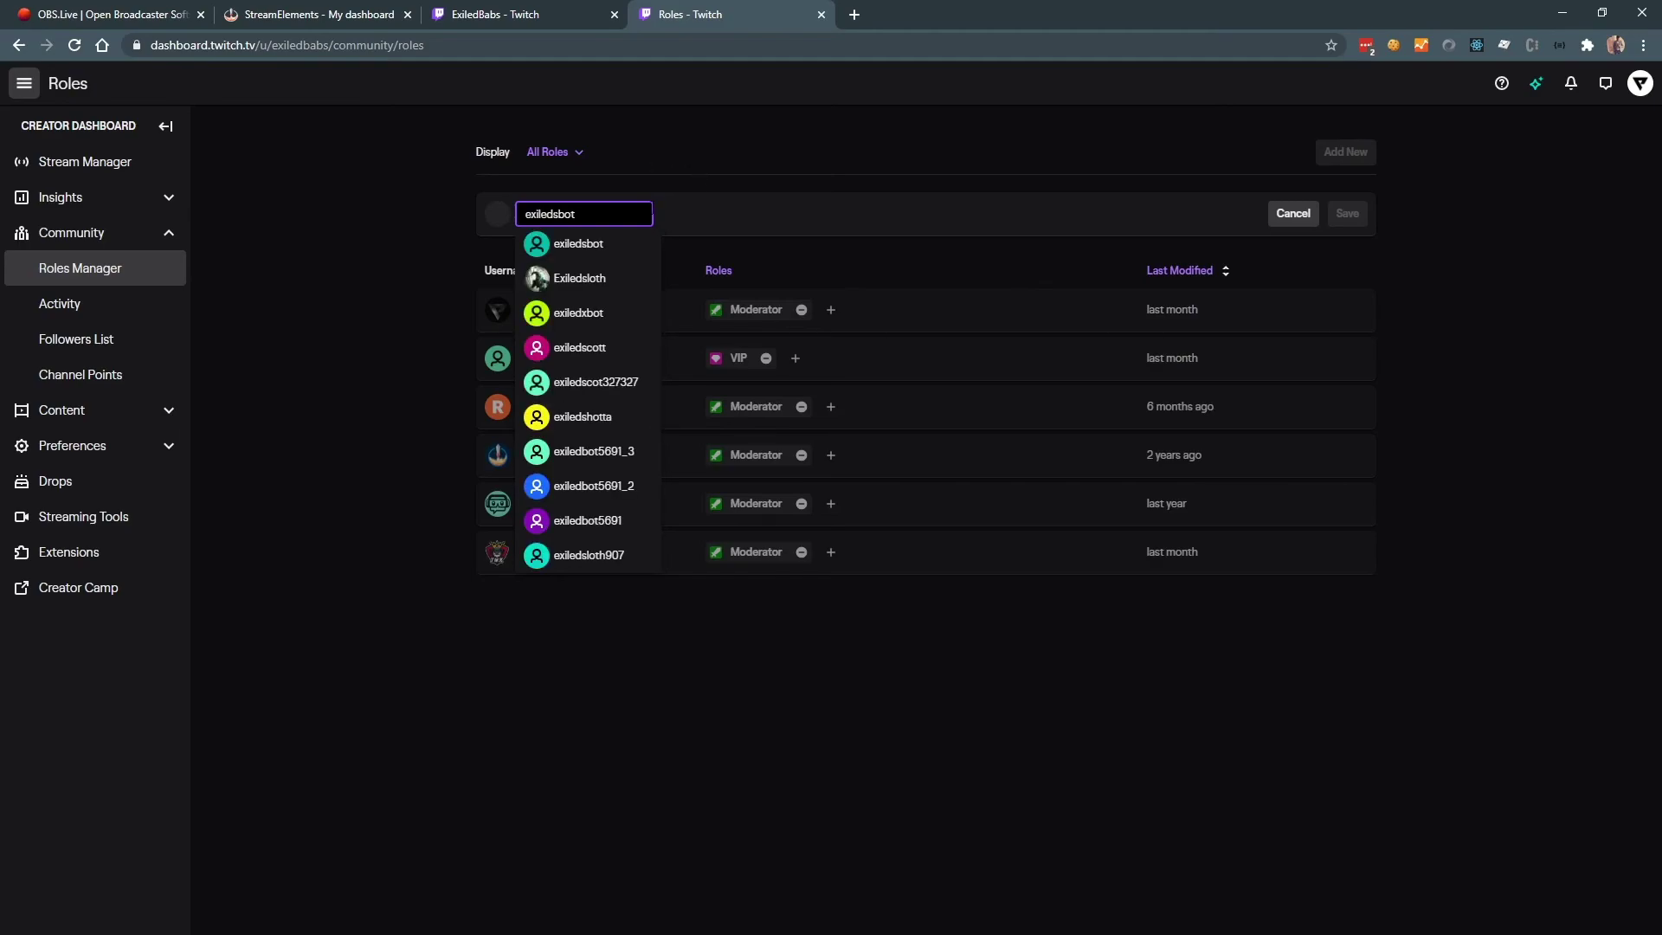
left_click(598, 246)
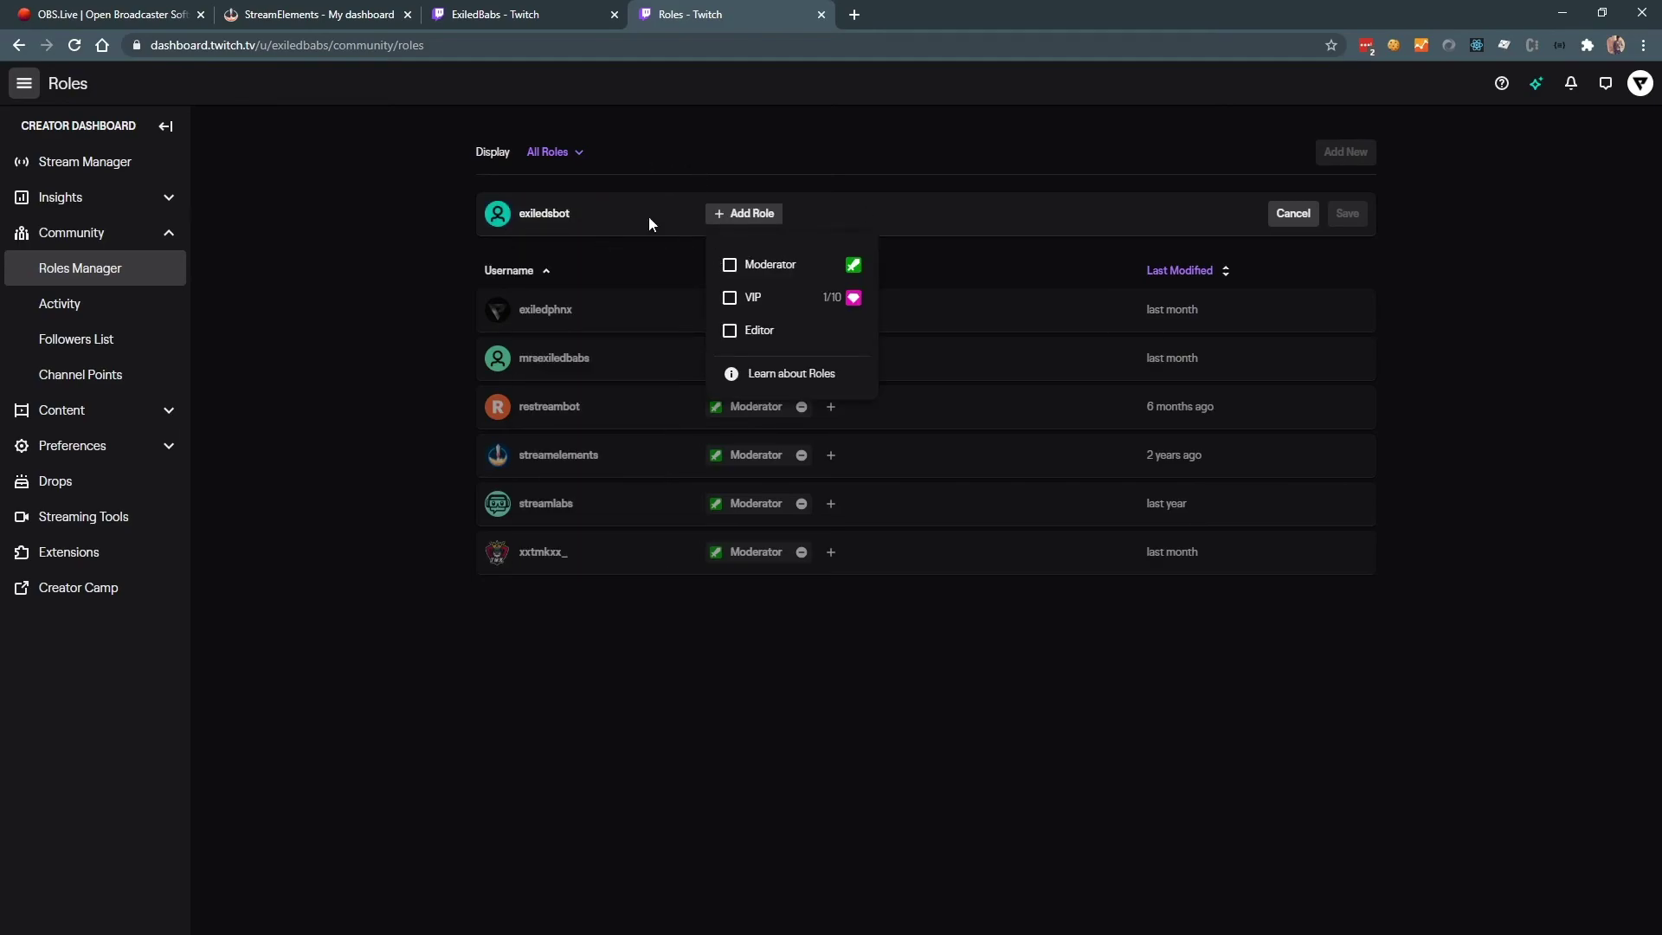
left_click(730, 265)
left_click(1357, 215)
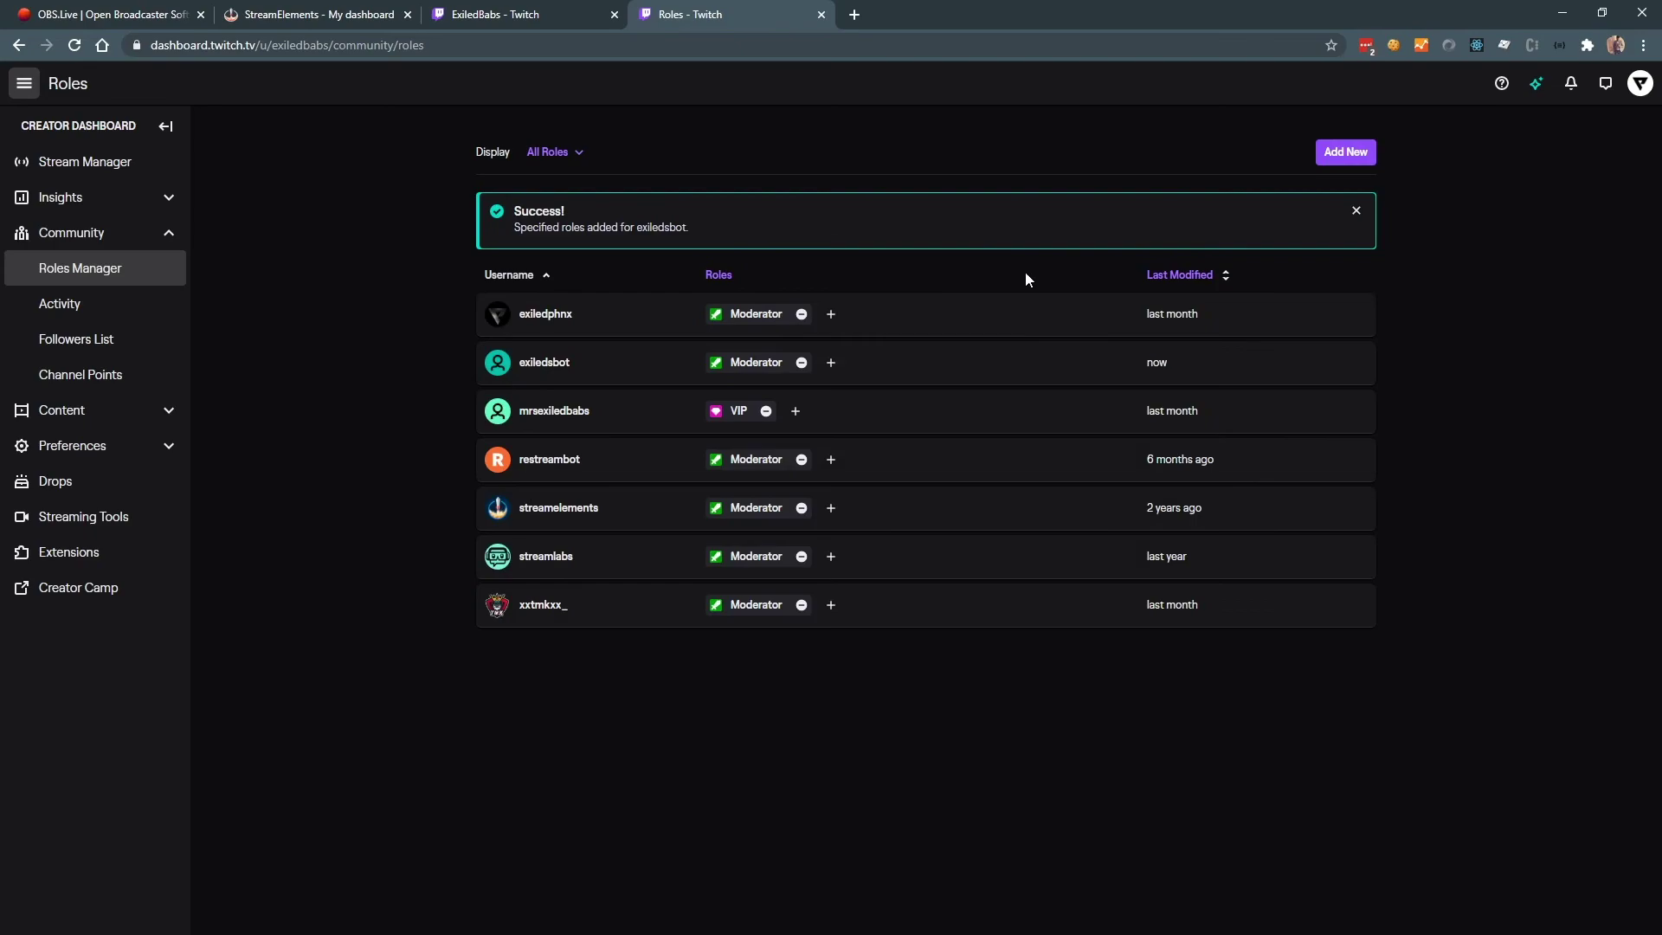
- Back in the Twitch channel chat, send !grau again for the now-moderator exiledsbot to answer
left_click(407, 14)
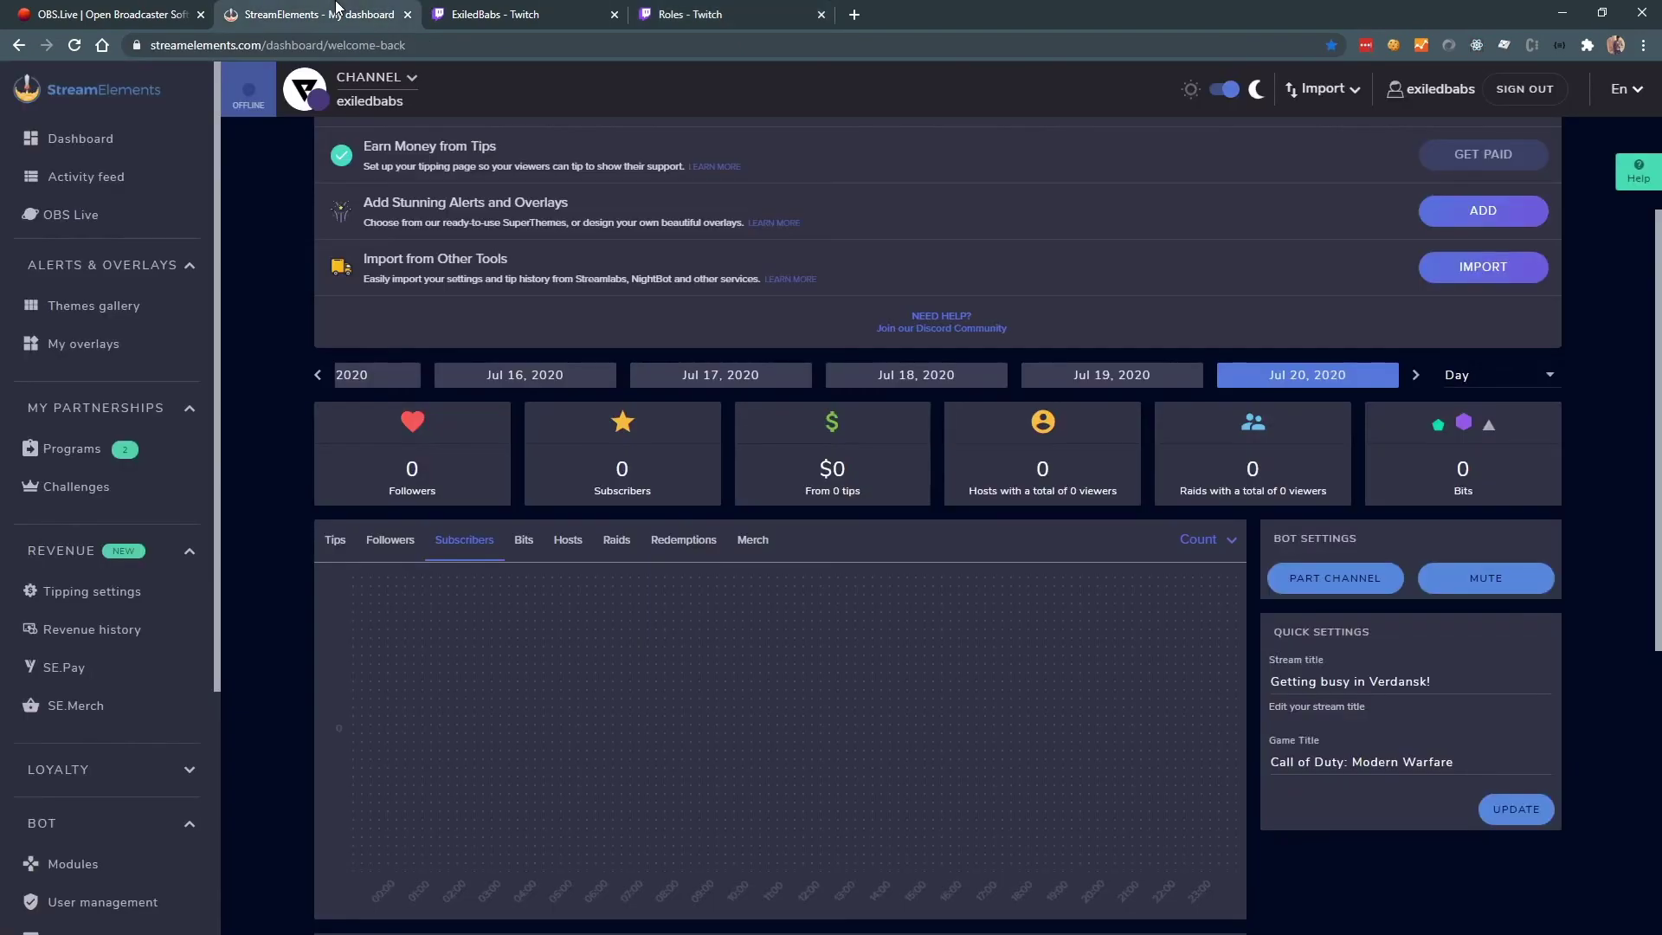
left_click(493, 14)
left_click(1463, 872)
type("!grau")
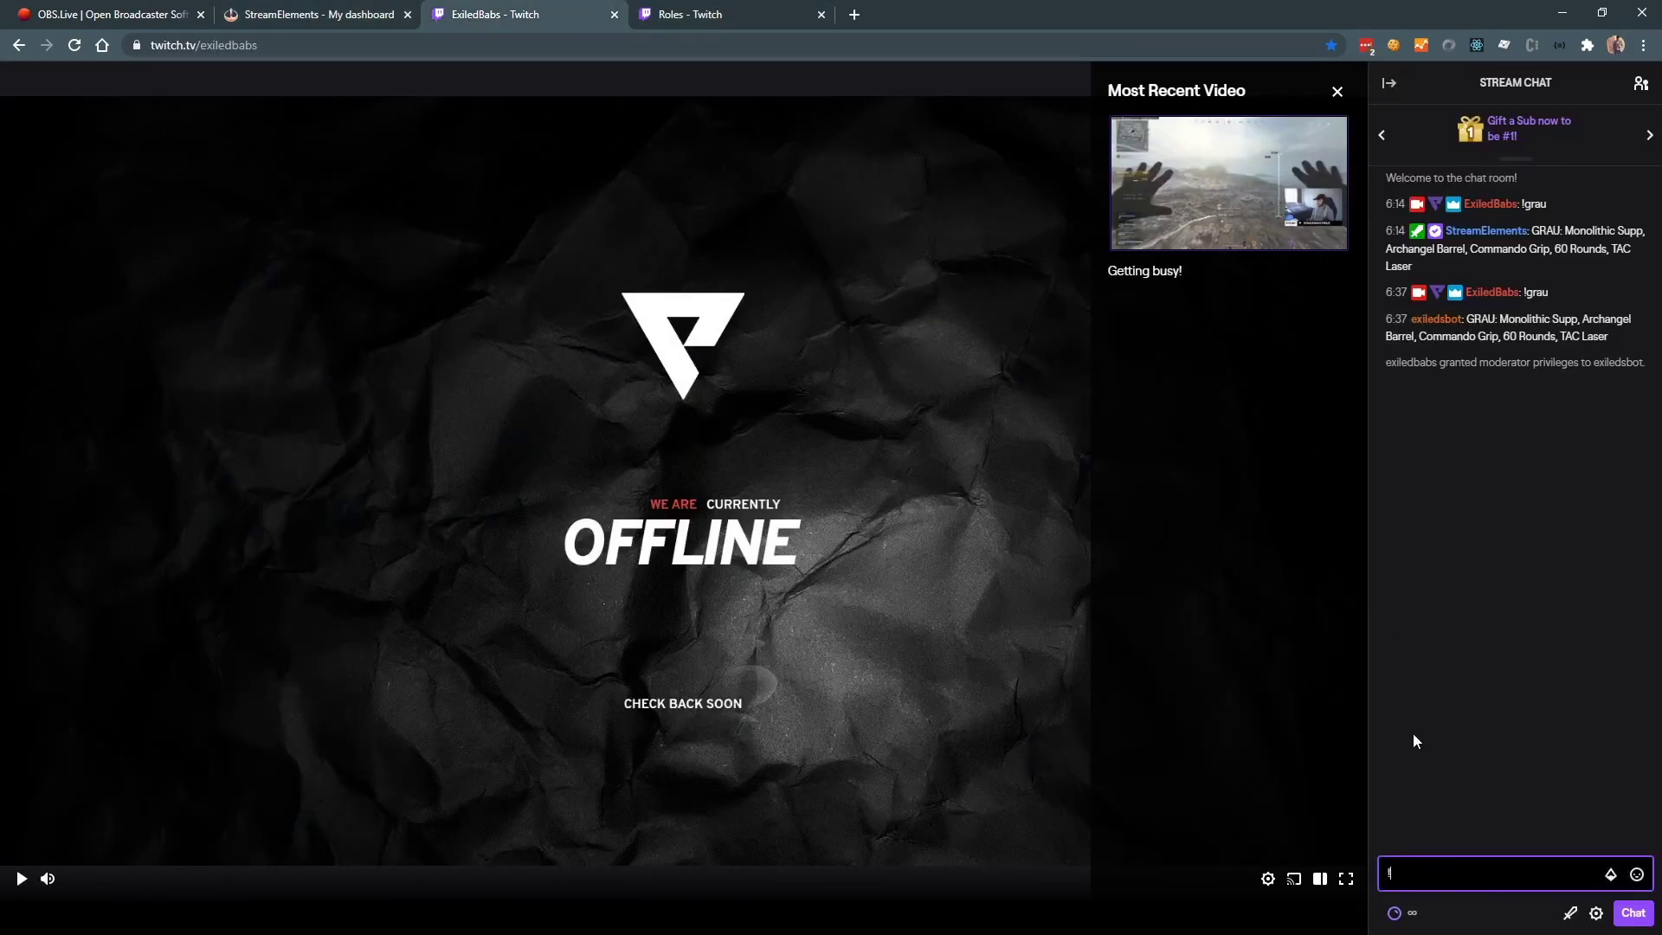
key("Return")
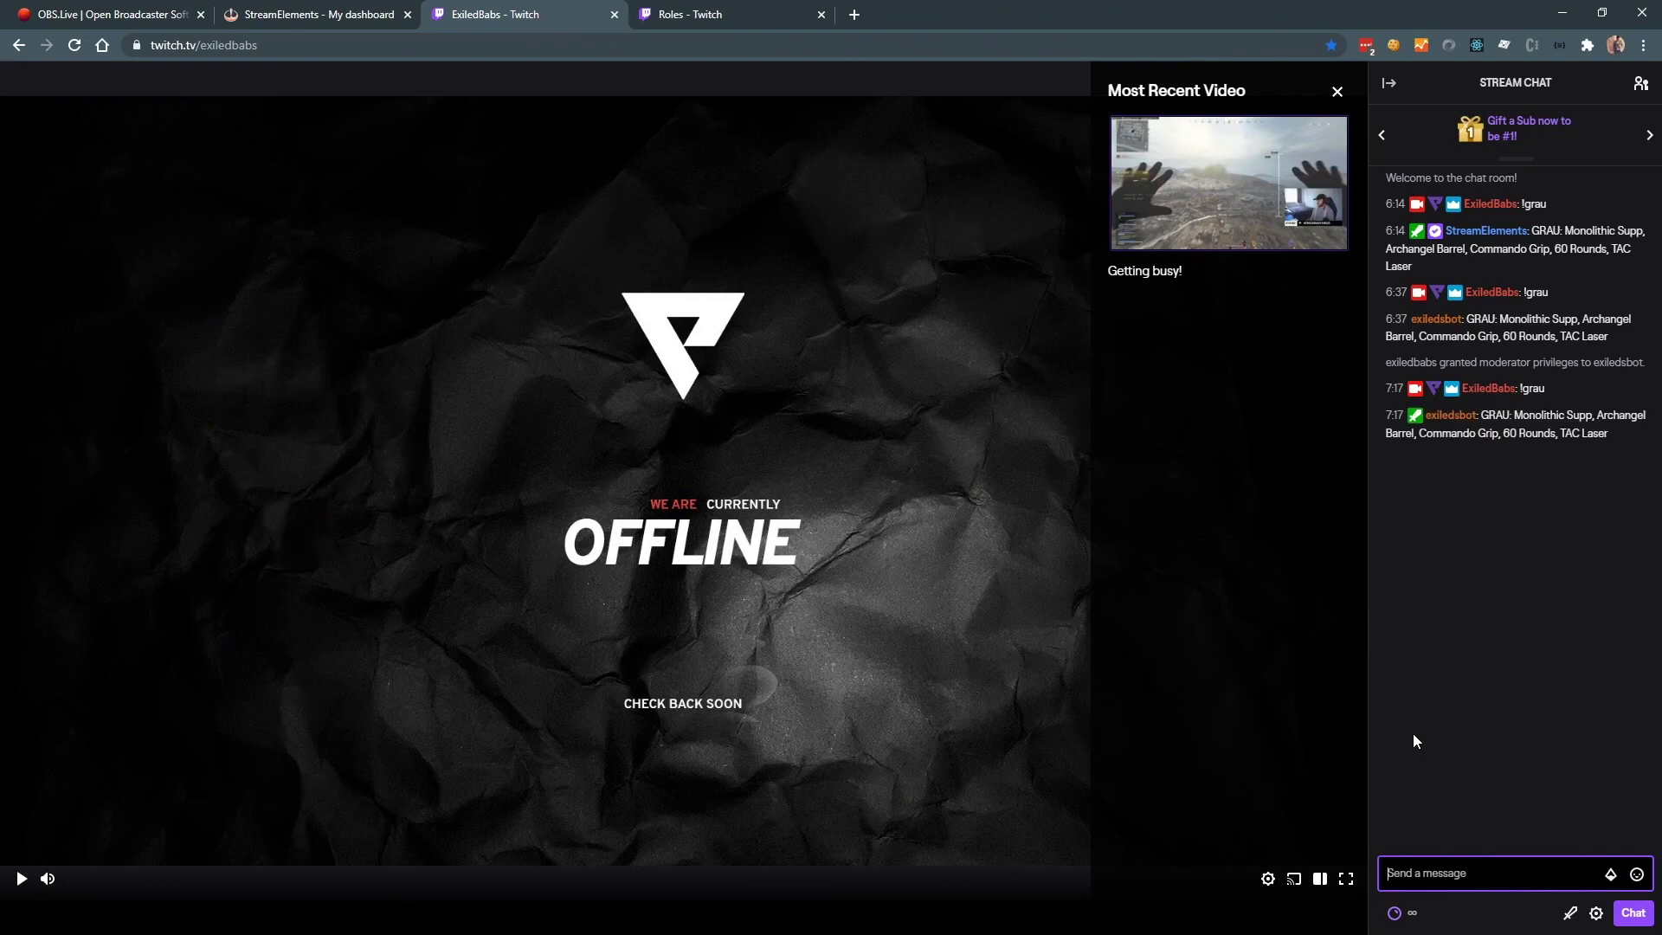